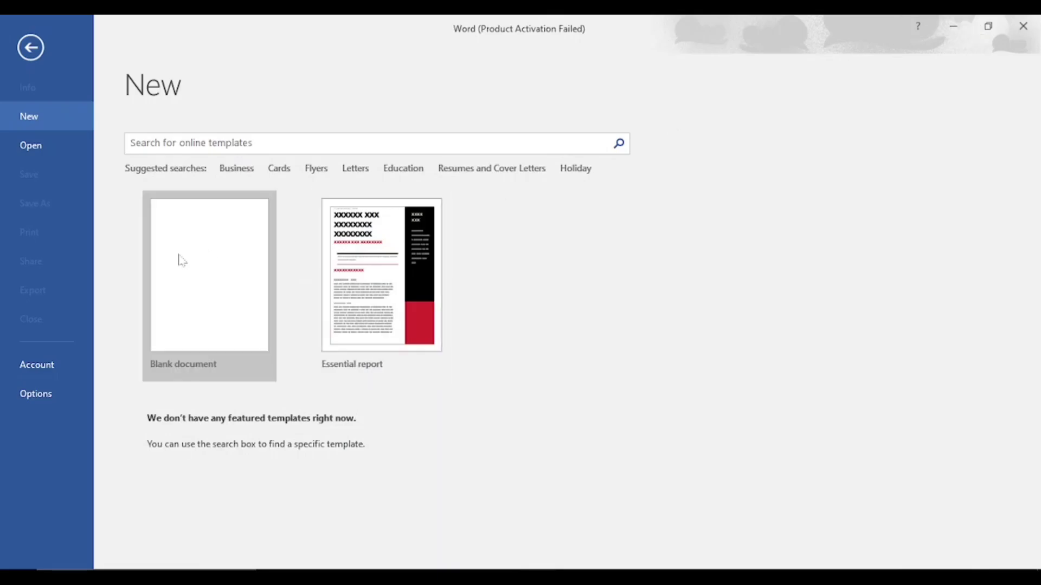
- Create a new document from the Blank document template
click(181, 260)
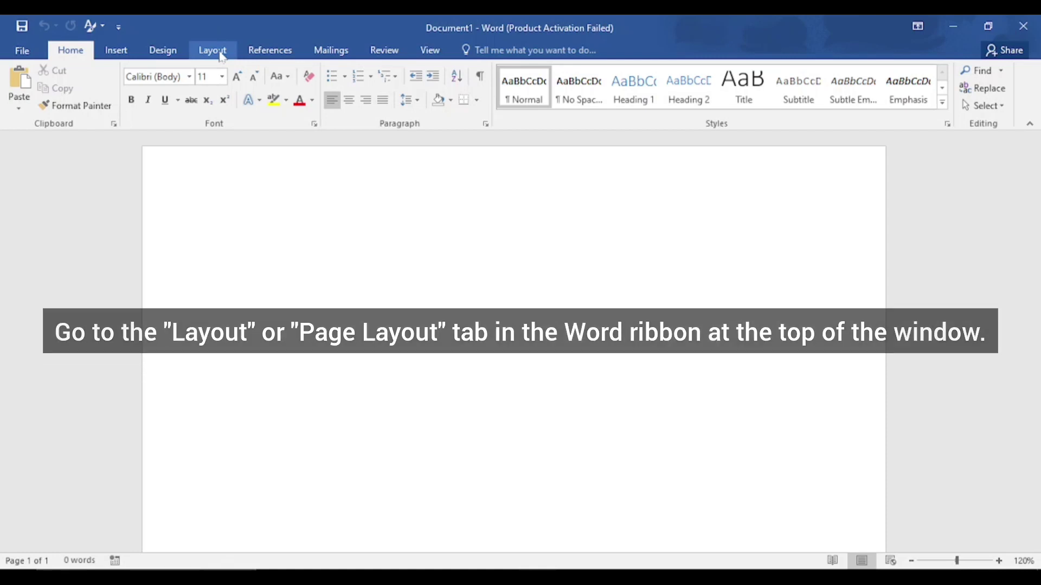
- Open Page Setup through Custom Margins in the Layout tab's Margins list
click(212, 50)
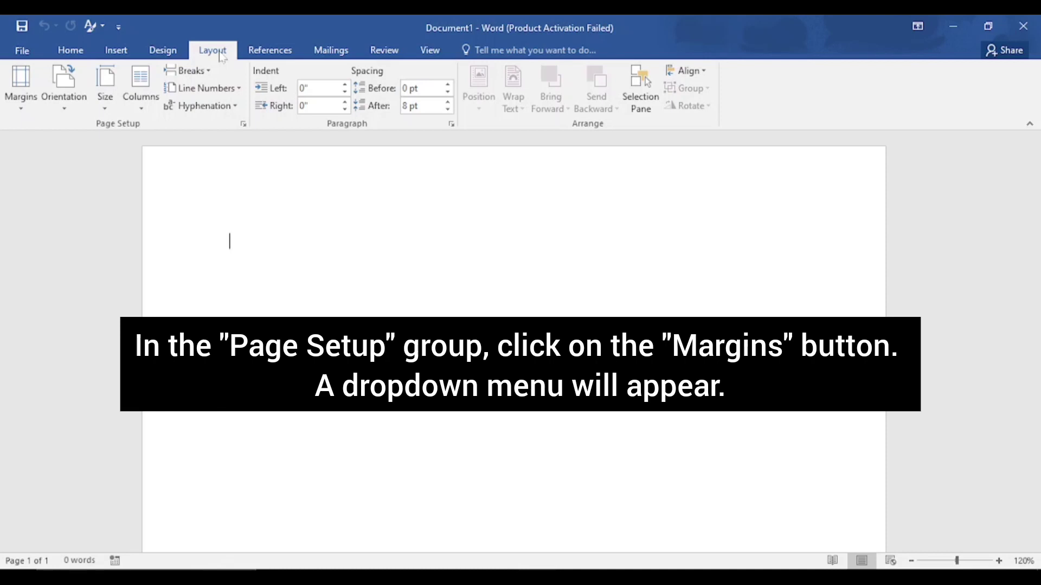
click(22, 114)
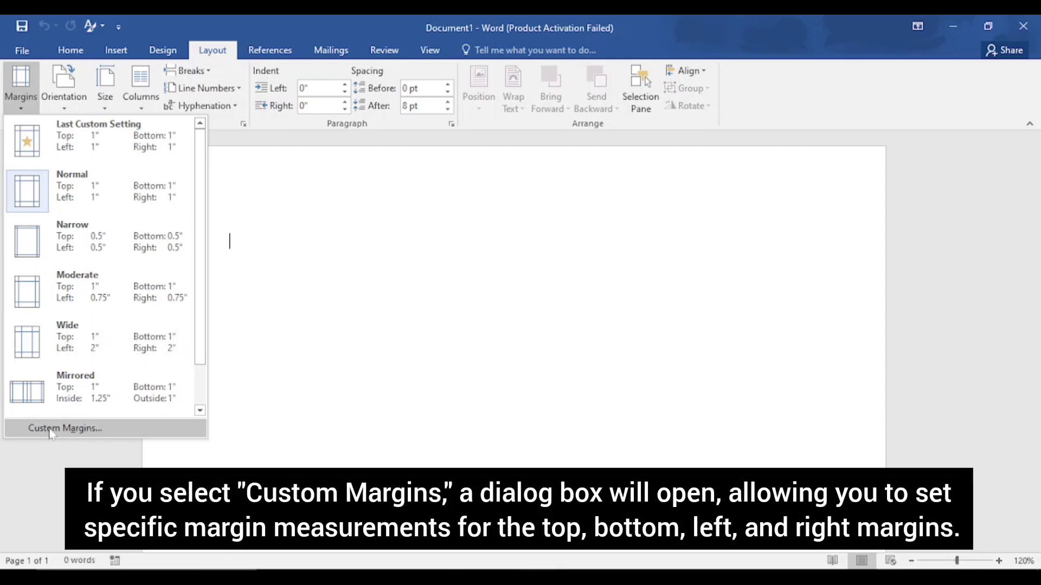
click(50, 429)
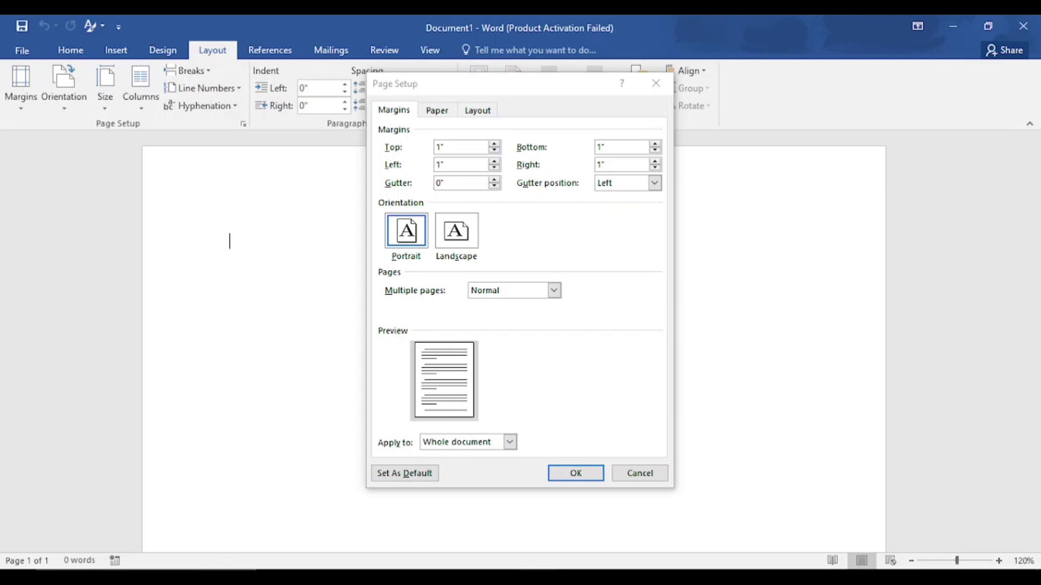
- Set 1.1-inch margins and Landscape orientation with Normal multiple pages, applied to the whole document
click(494, 144)
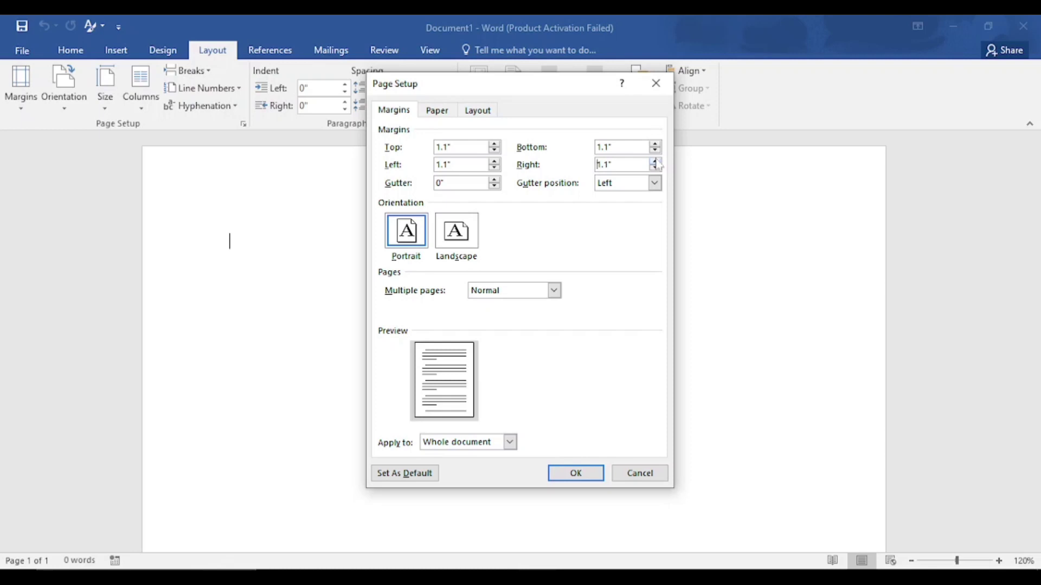
click(471, 244)
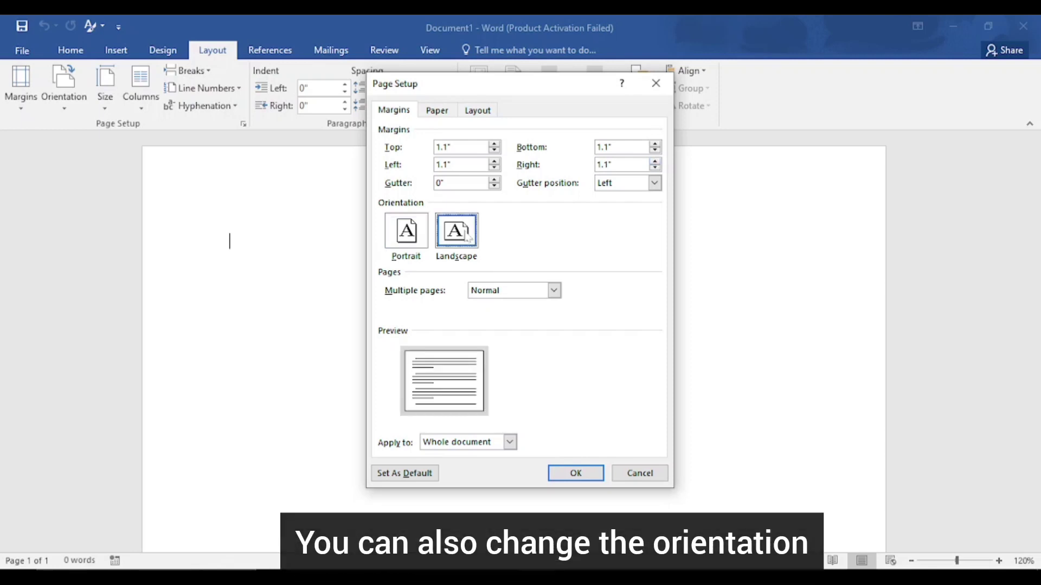
click(554, 291)
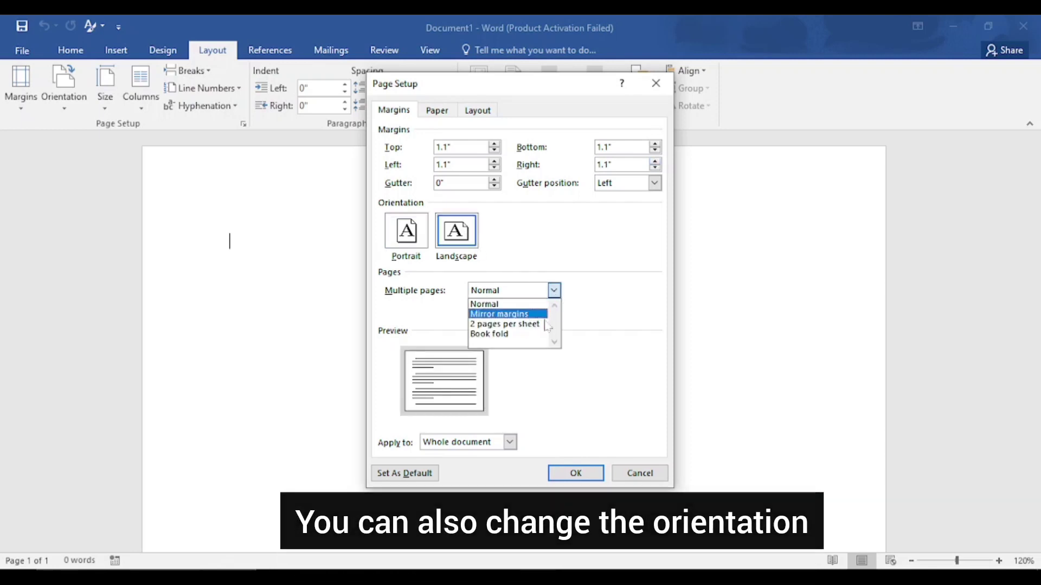
click(539, 304)
click(510, 442)
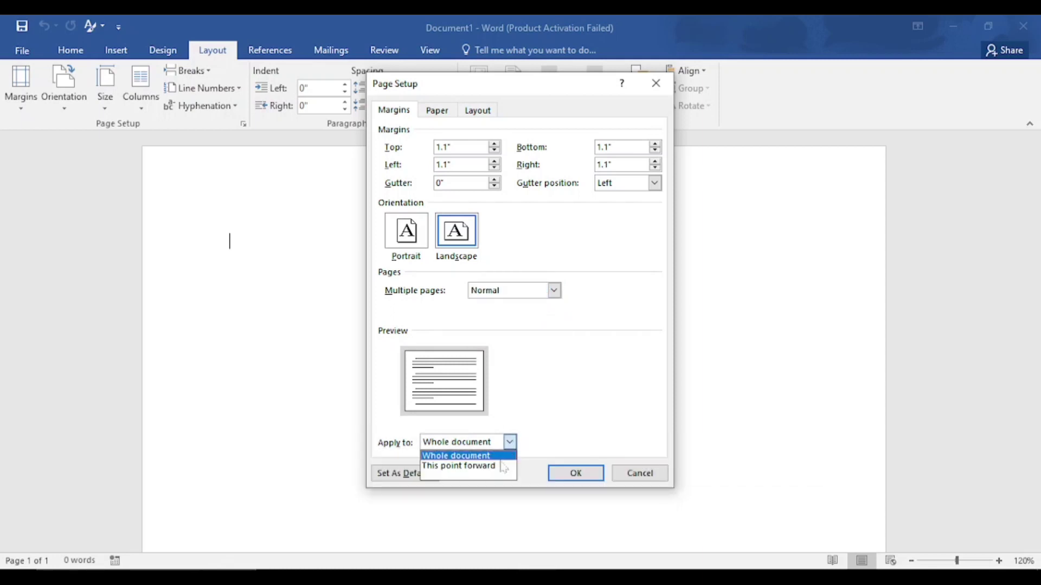
click(502, 454)
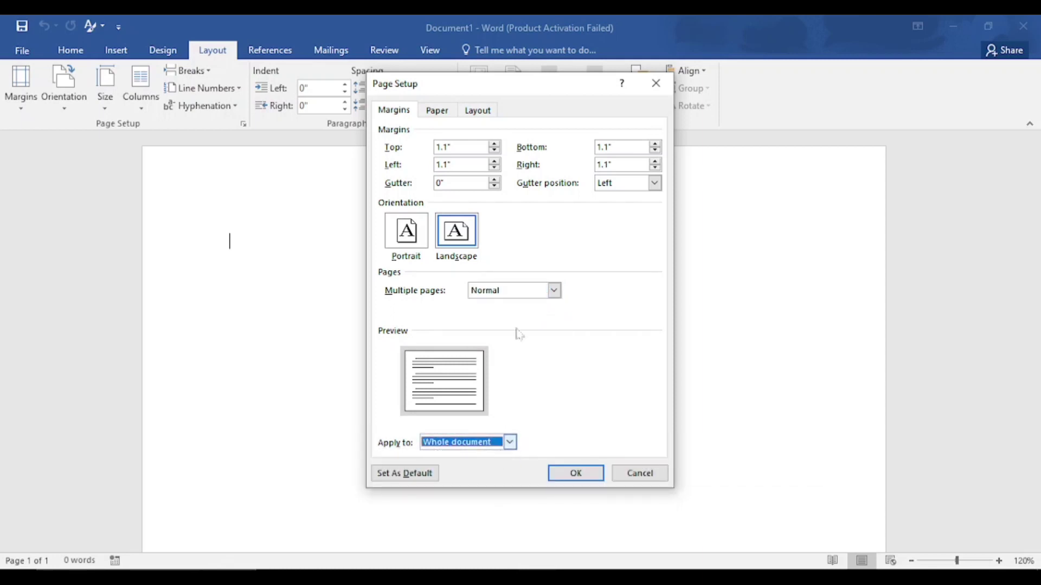
click(436, 111)
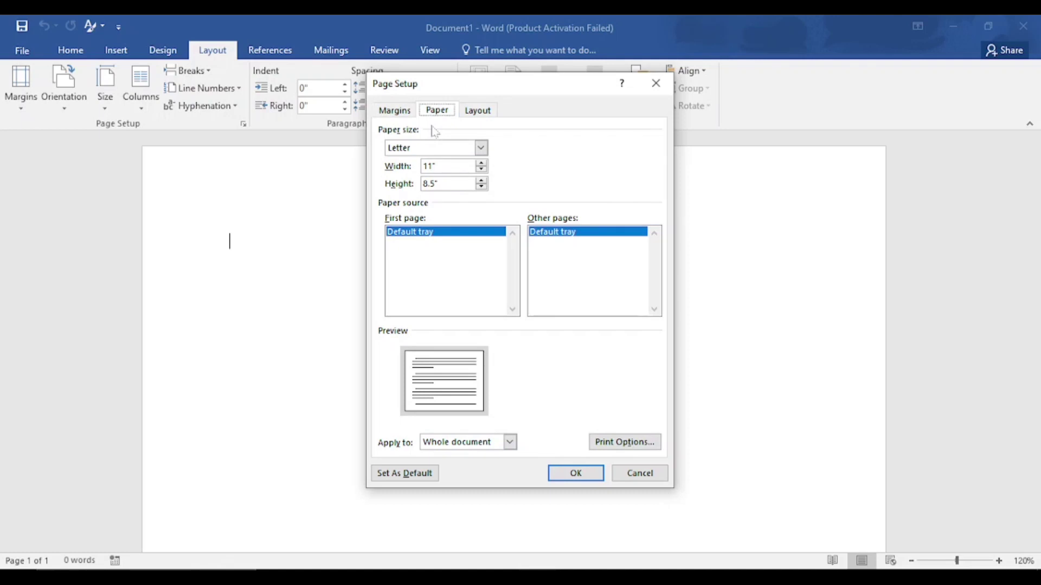
- Keep Letter paper at 11 inches wide and adjust the height to 8.6 inches
click(481, 148)
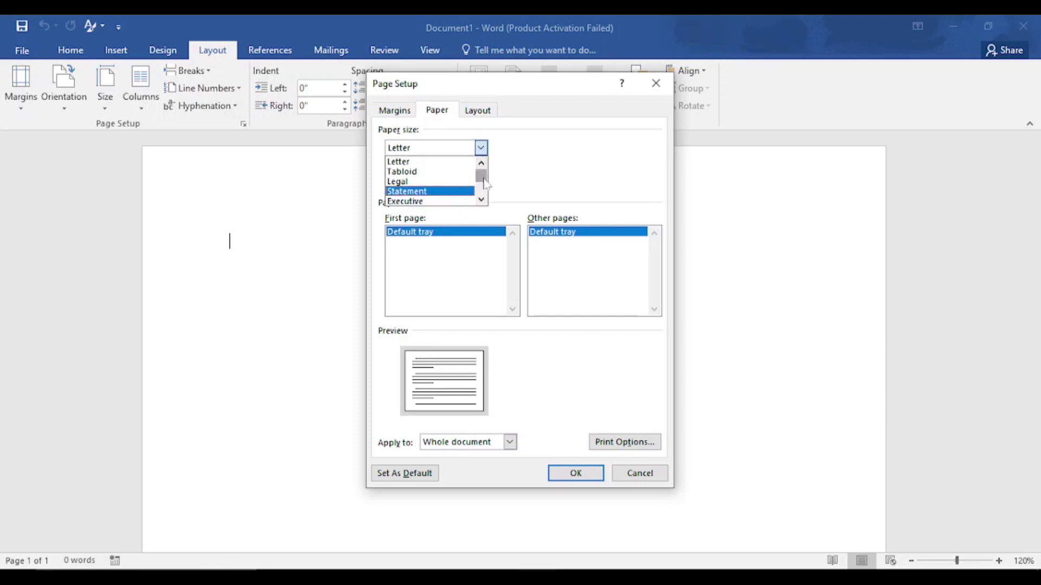
click(426, 162)
click(481, 163)
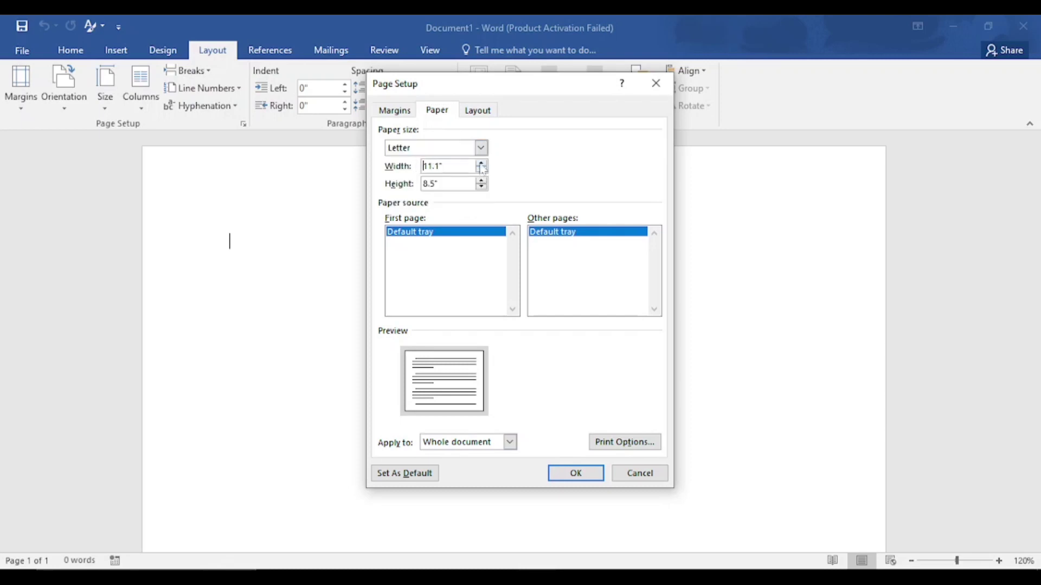
click(482, 171)
click(486, 181)
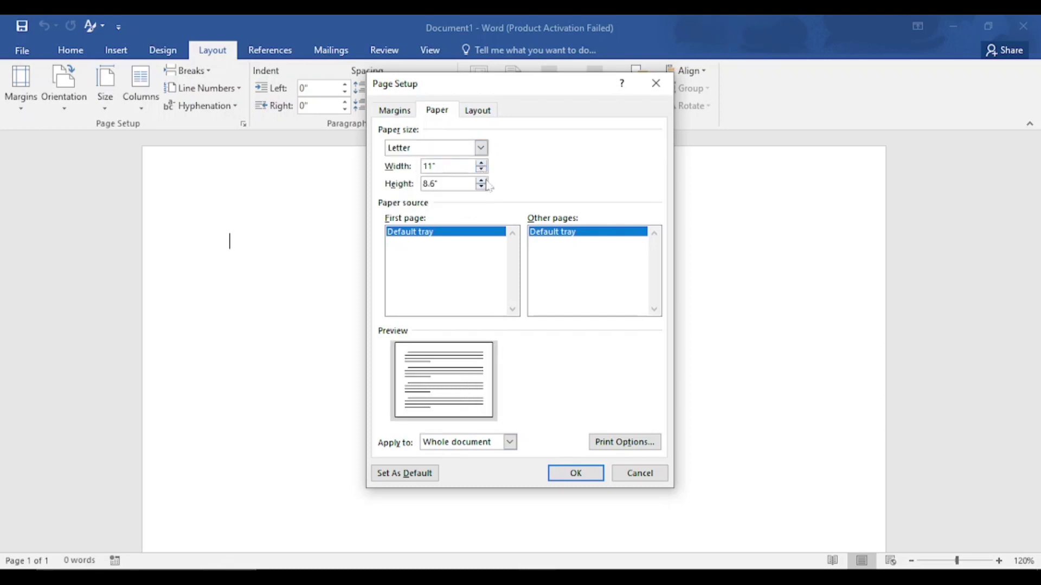
- Set the page's vertical alignment to Center and go to page Borders
click(478, 110)
click(549, 283)
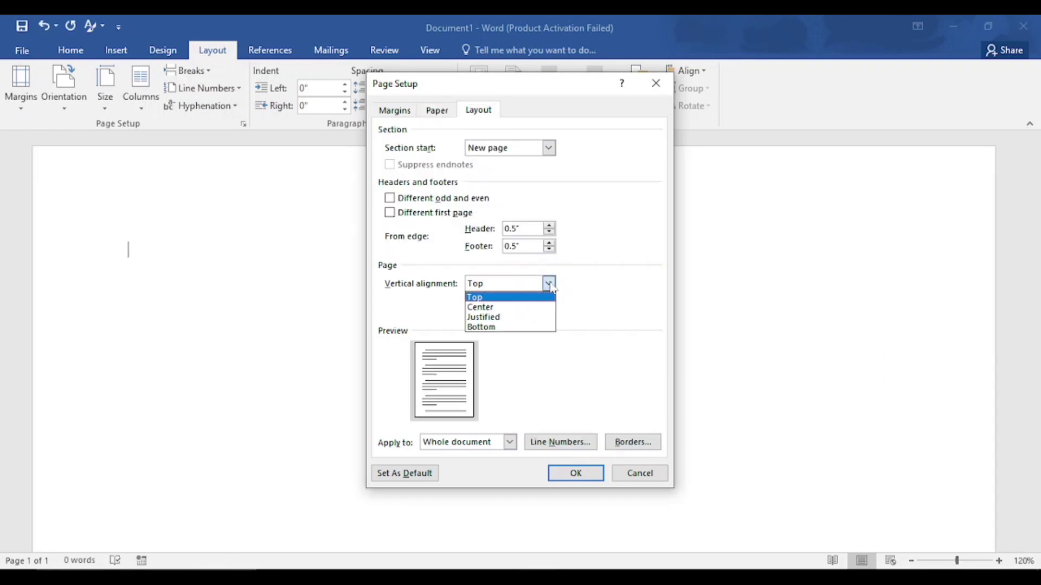
click(549, 307)
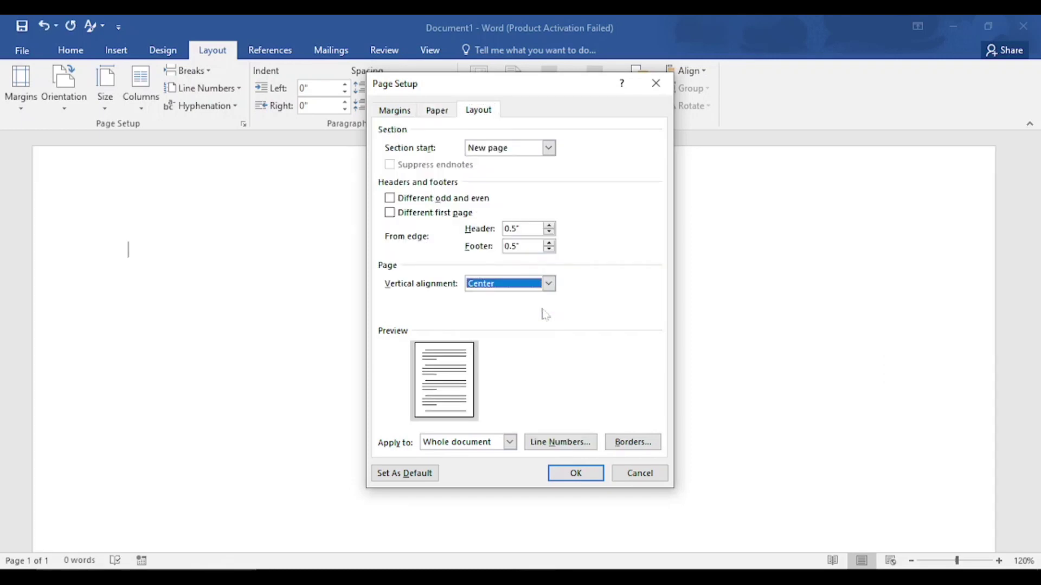
click(618, 442)
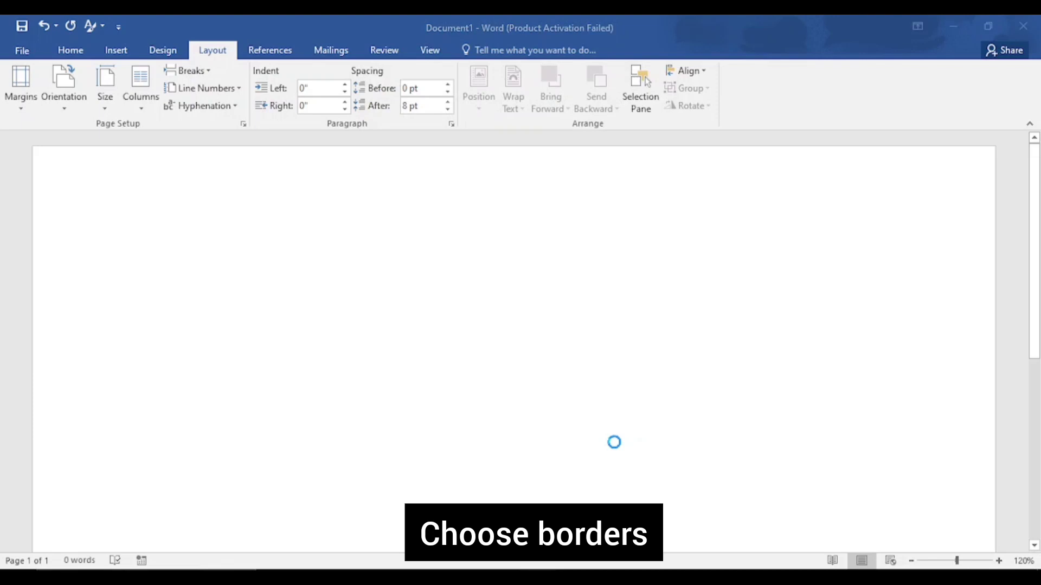
- Apply a plain Box page border and zoom out to view the whole page
click(347, 244)
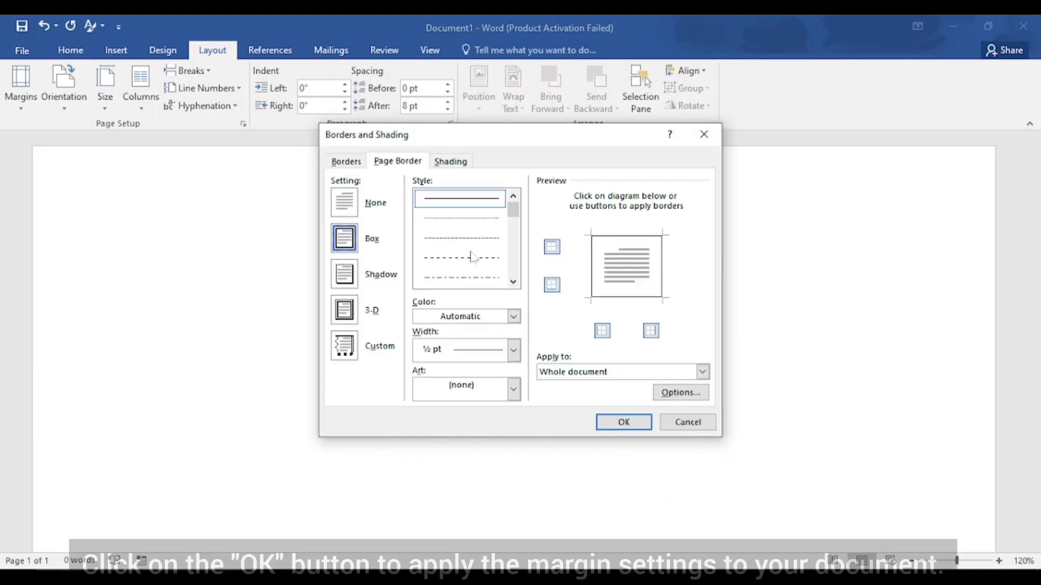
click(624, 422)
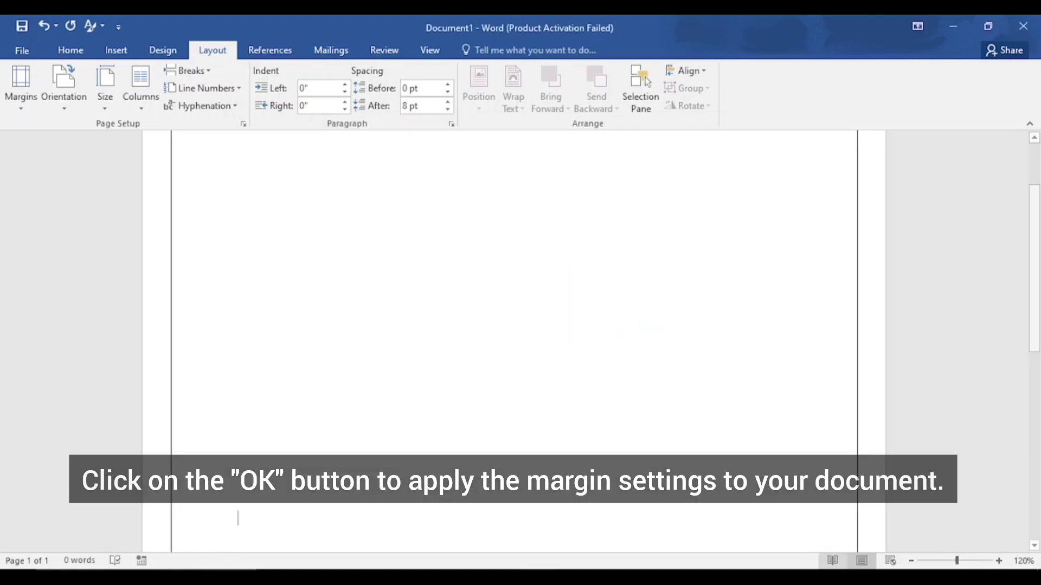
drag(955, 561, 936, 562)
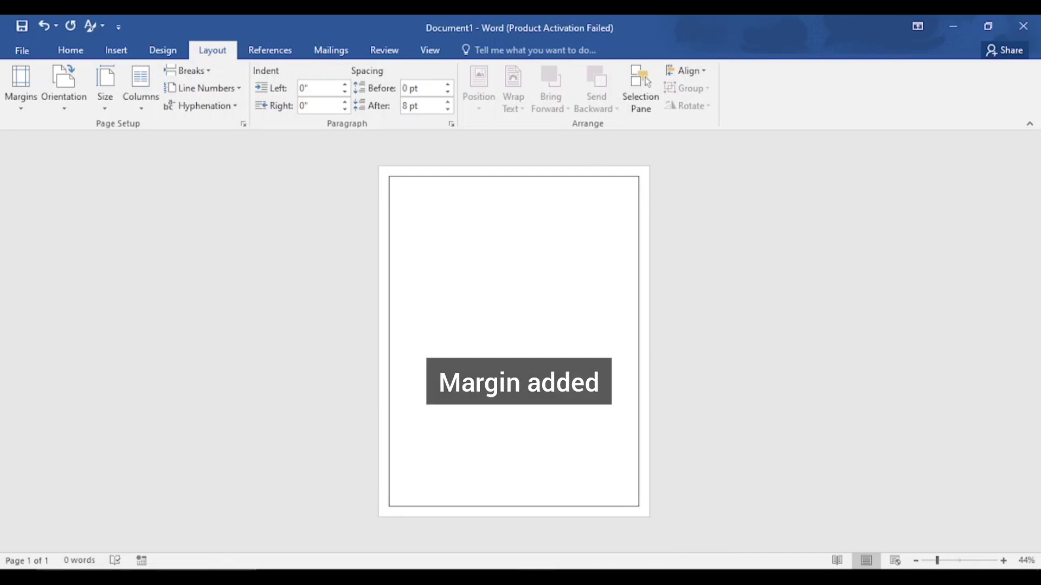
click(116, 50)
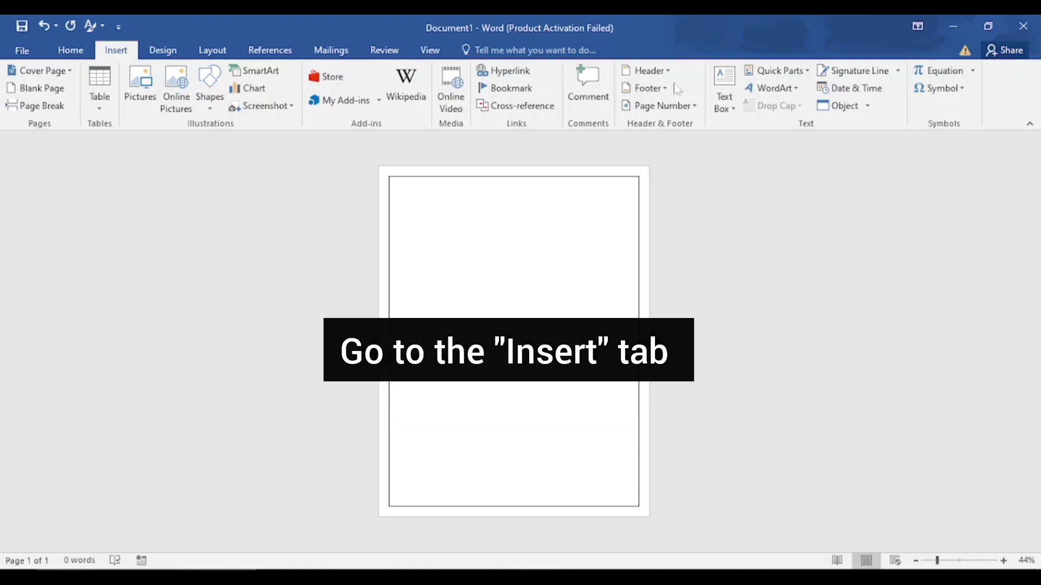
- Insert Plain Number 3 page numbers at the bottom right, showing 1 on page one
click(693, 106)
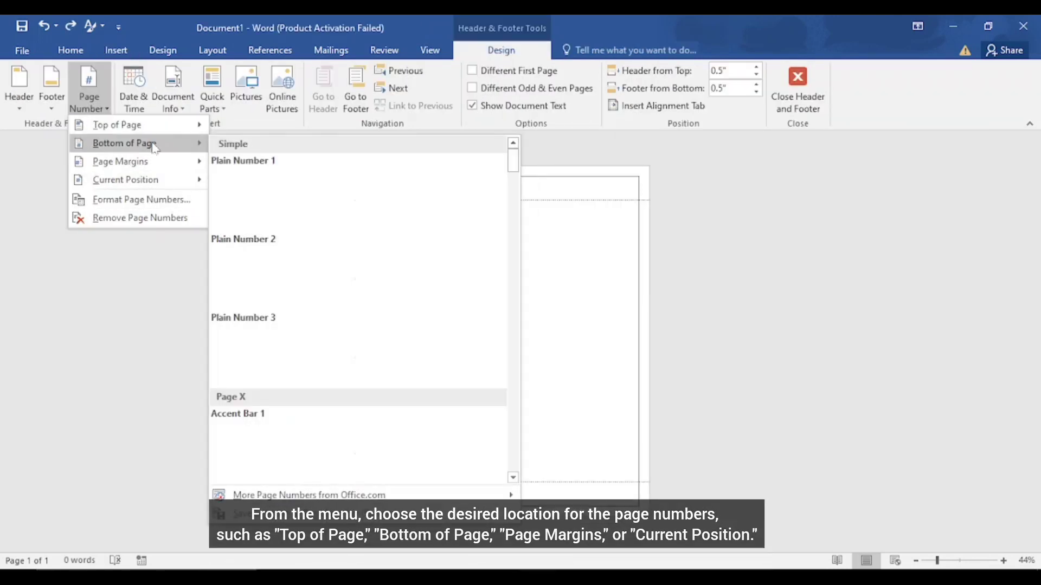
mouse_move(125, 143)
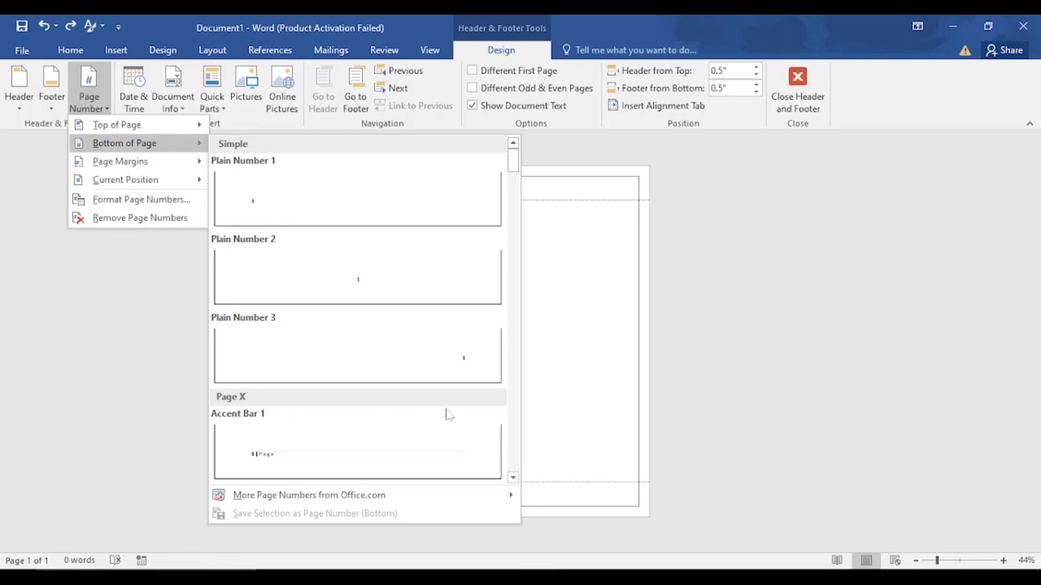
click(446, 360)
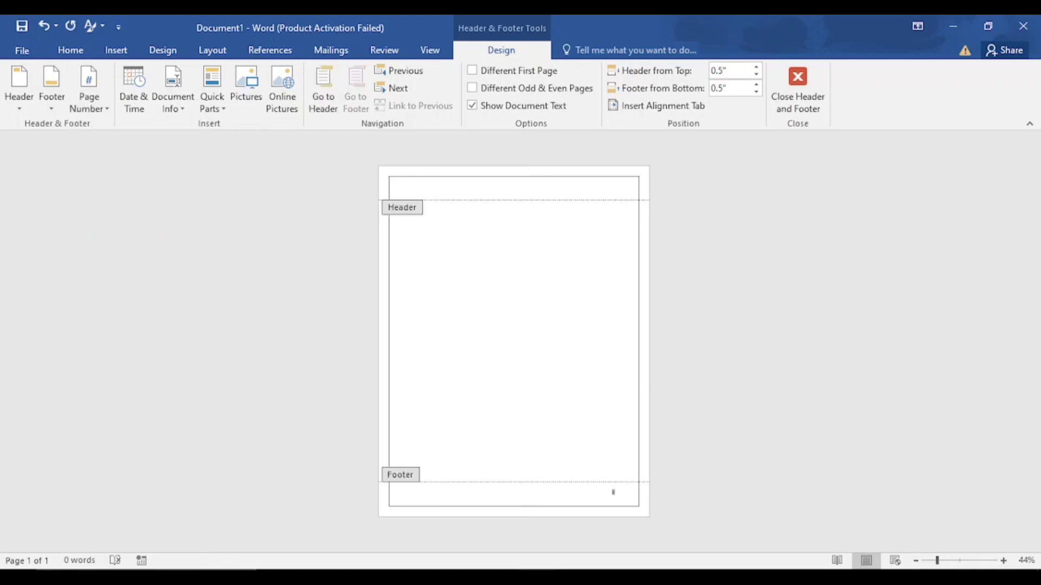
click(965, 563)
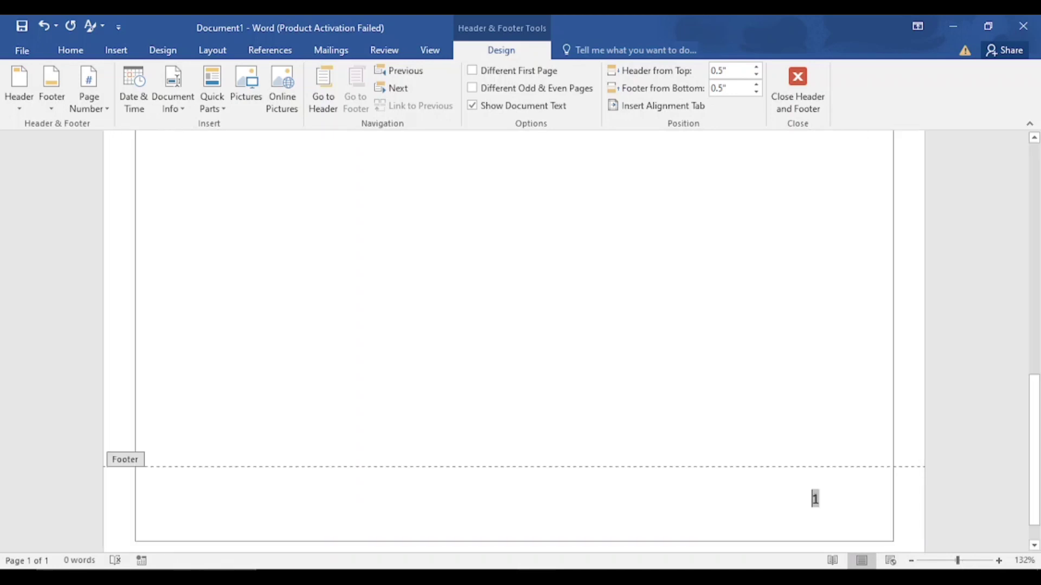
click(819, 499)
scroll(724, 302, down, 4)
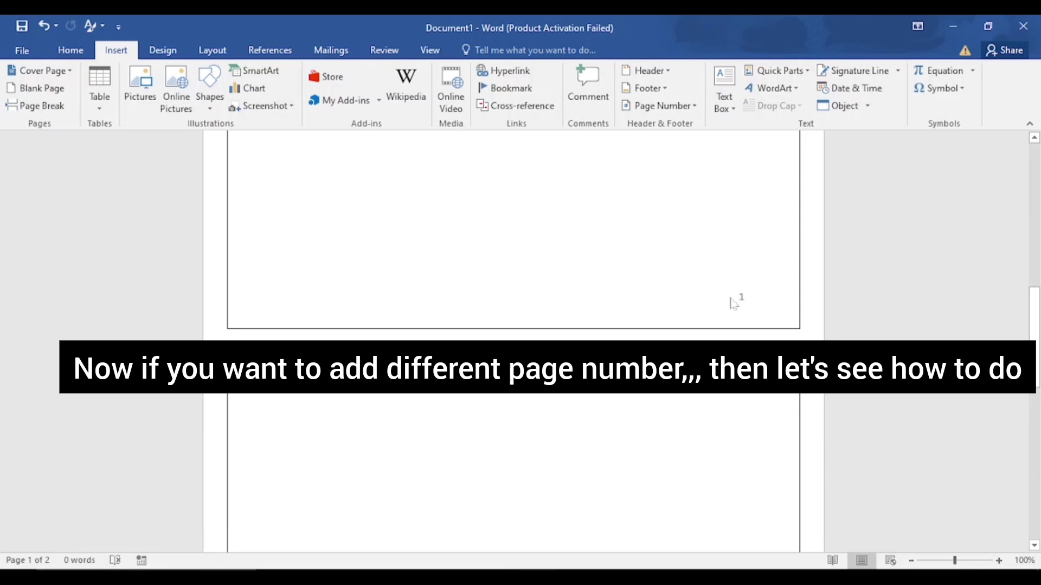
- Scroll to page 2 to confirm its footer reads 2, then return to page 1
drag(1034, 344, 1034, 496)
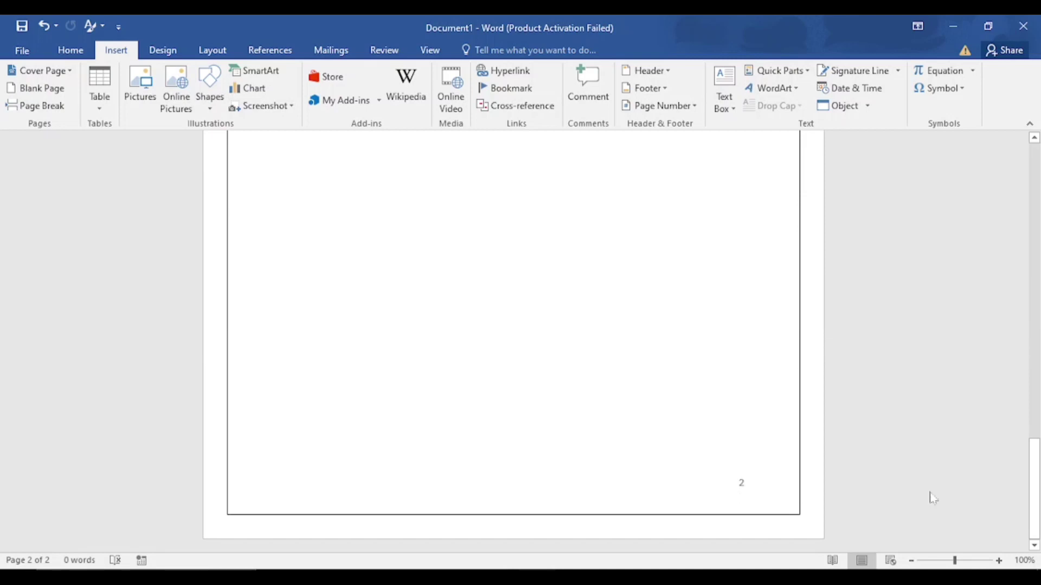
mouse_move(1035, 488)
mouse_down()
mouse_move(1035, 255)
mouse_move(1034, 312)
mouse_up()
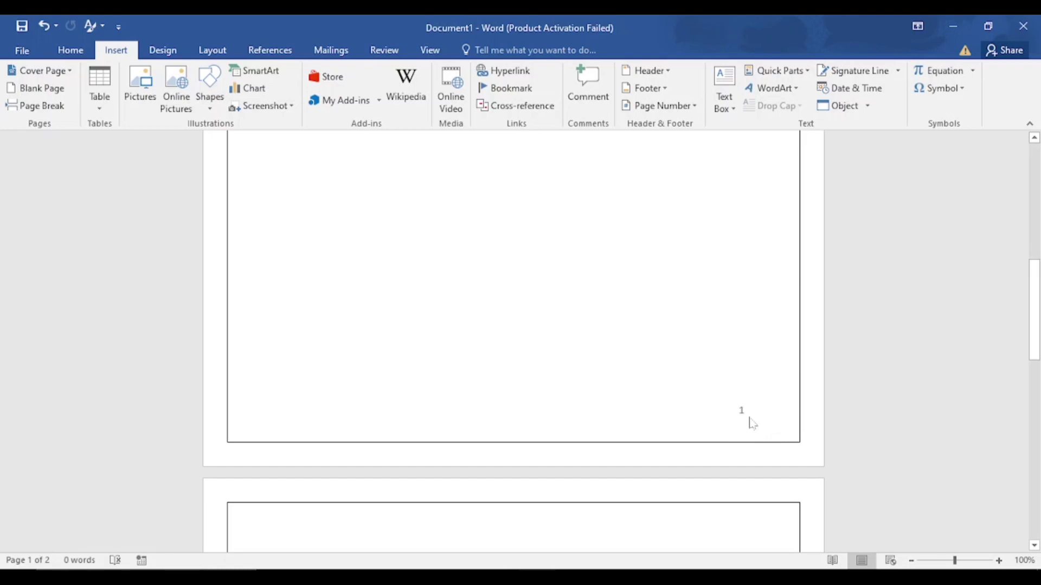
click(211, 50)
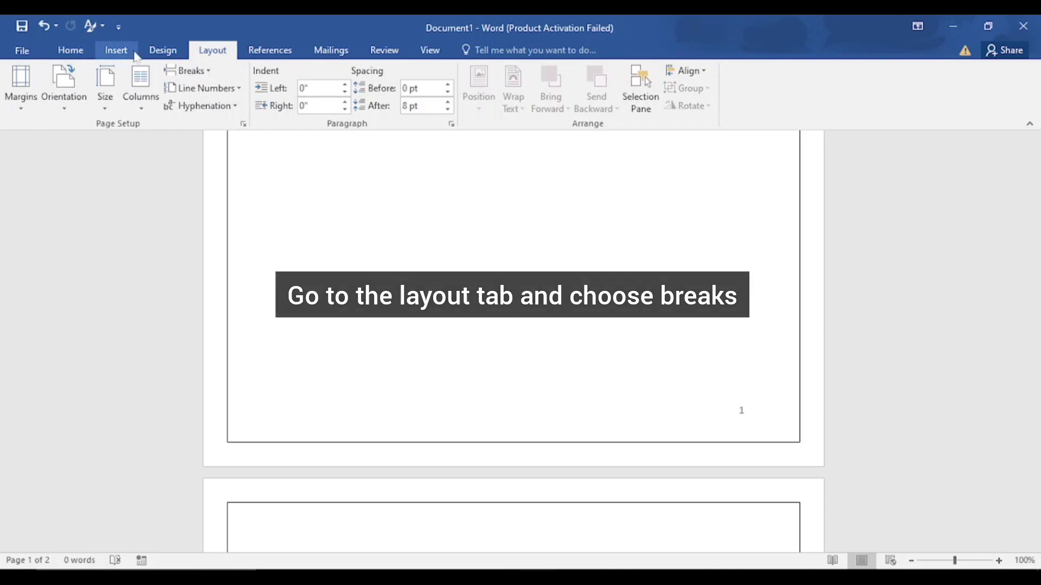
- Insert a Next Page section break from Breaks and scroll to check the pages
click(189, 71)
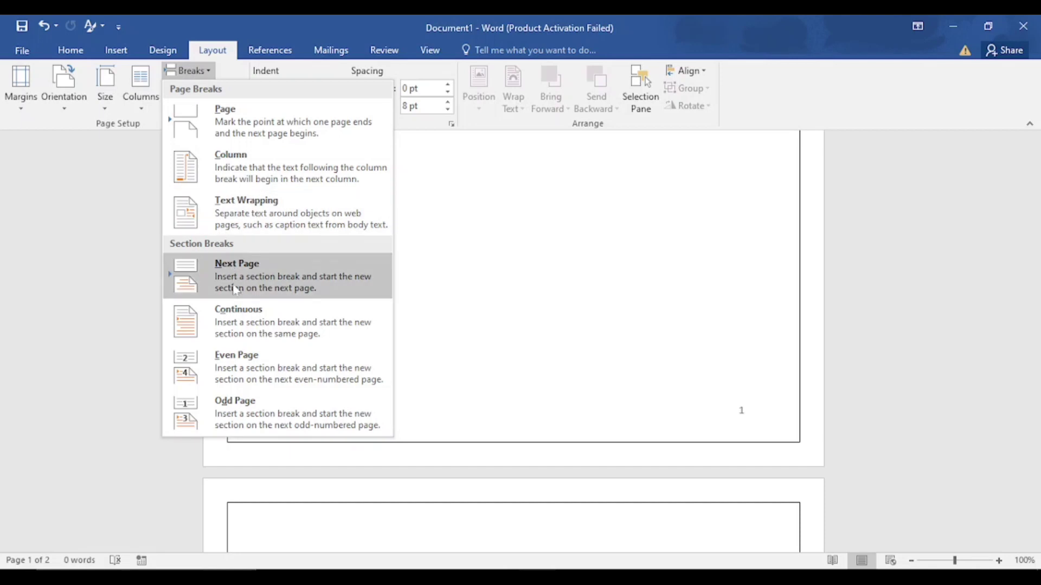
click(305, 286)
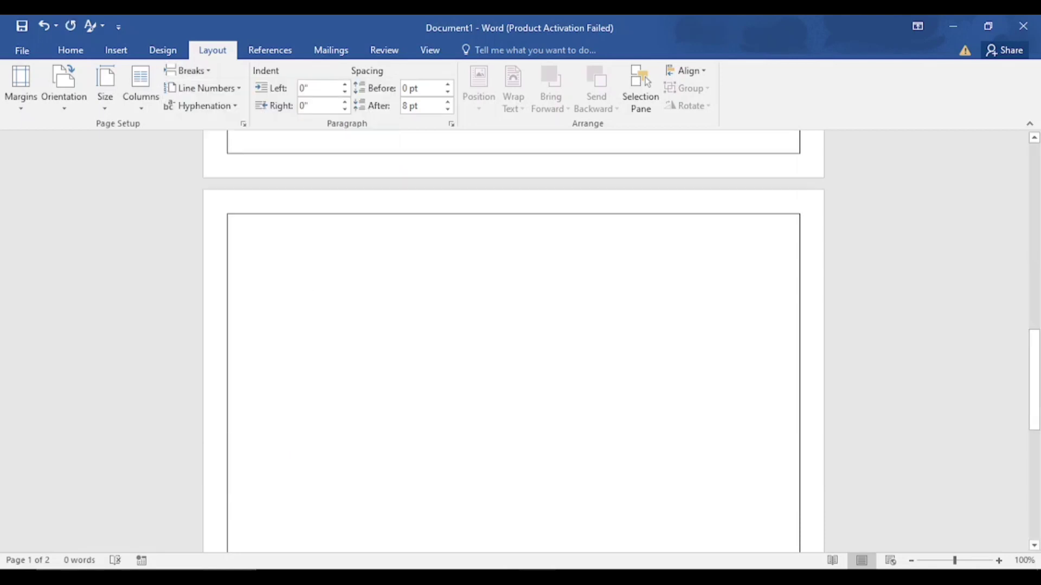
scroll(512, 347, down, 5)
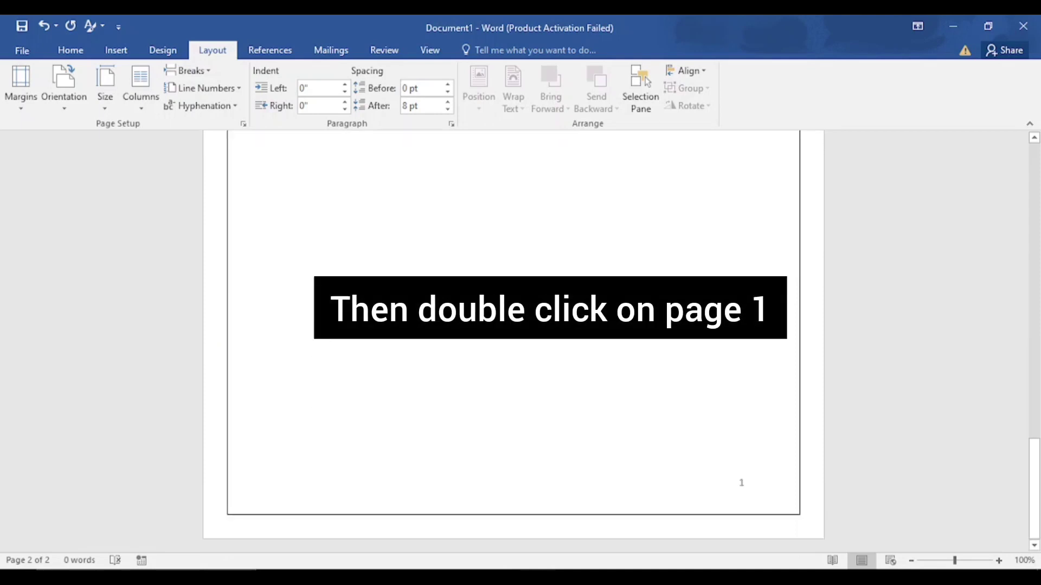
scroll(766, 484, down, 2)
scroll(759, 488, up, 2)
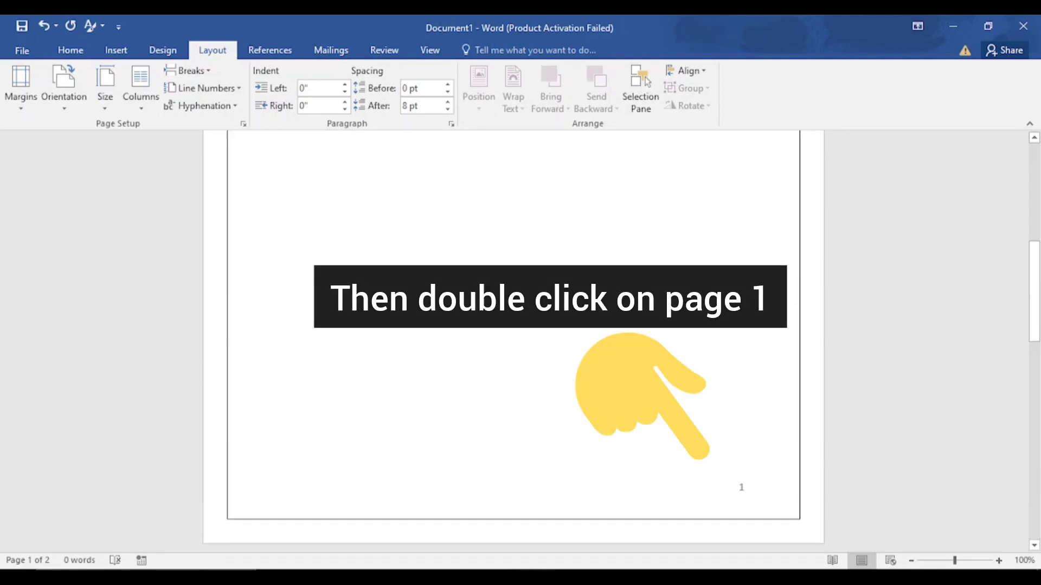
- Format section 1's footer page numbers as i, ii, iii, then close the footer
double_click(743, 489)
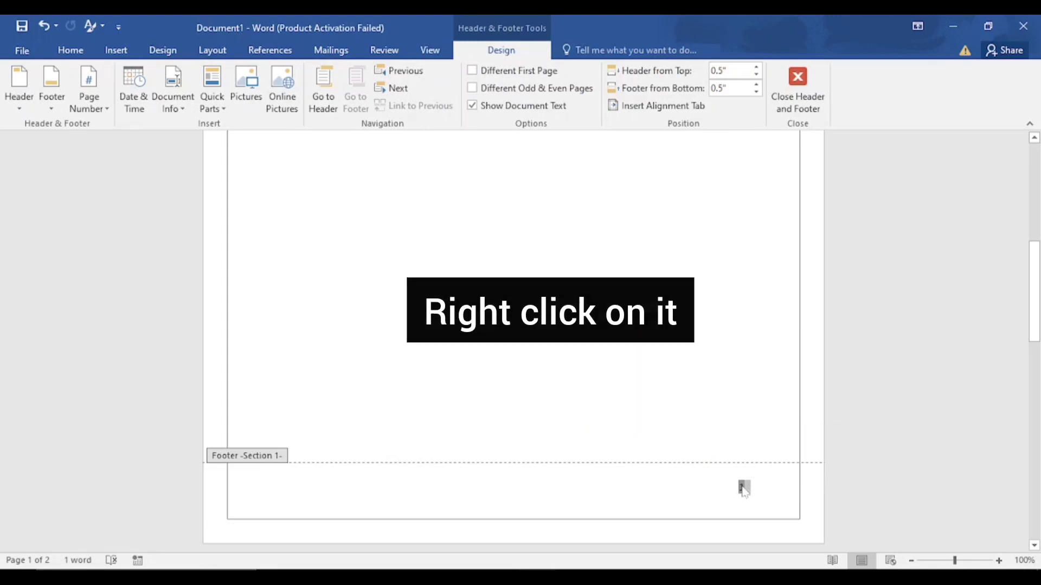
right_click(743, 489)
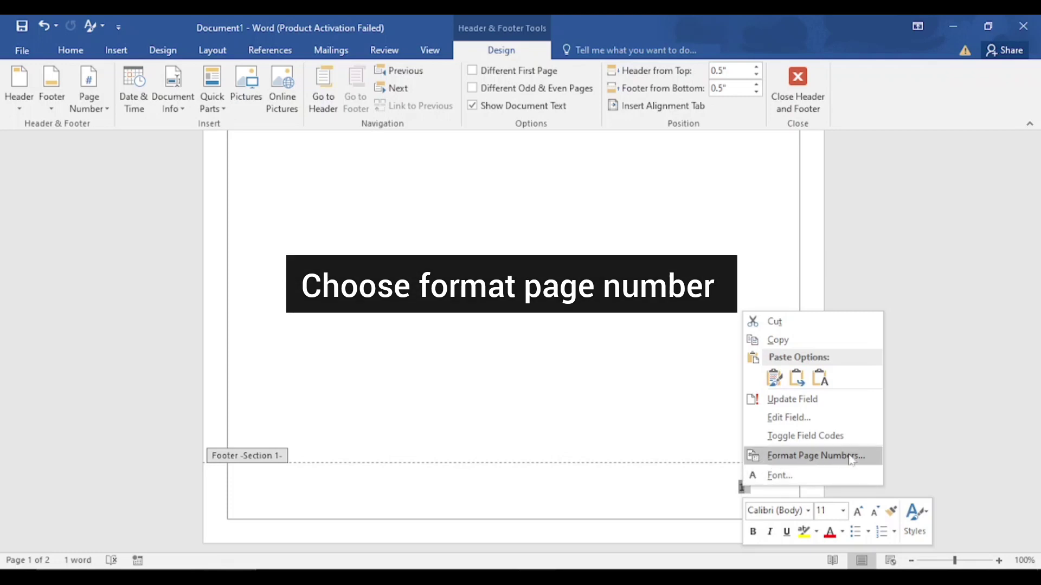
click(813, 457)
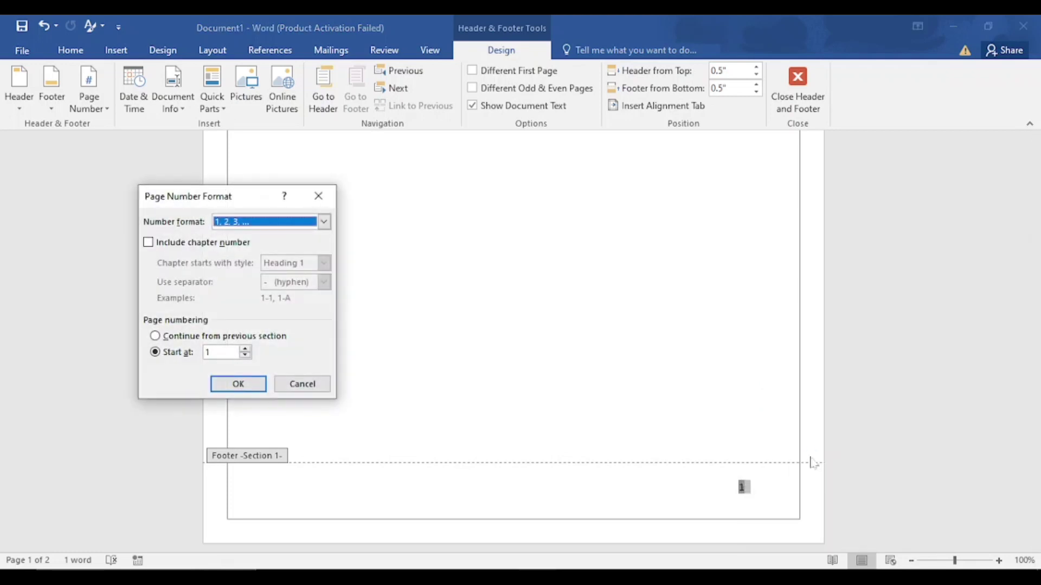
click(324, 221)
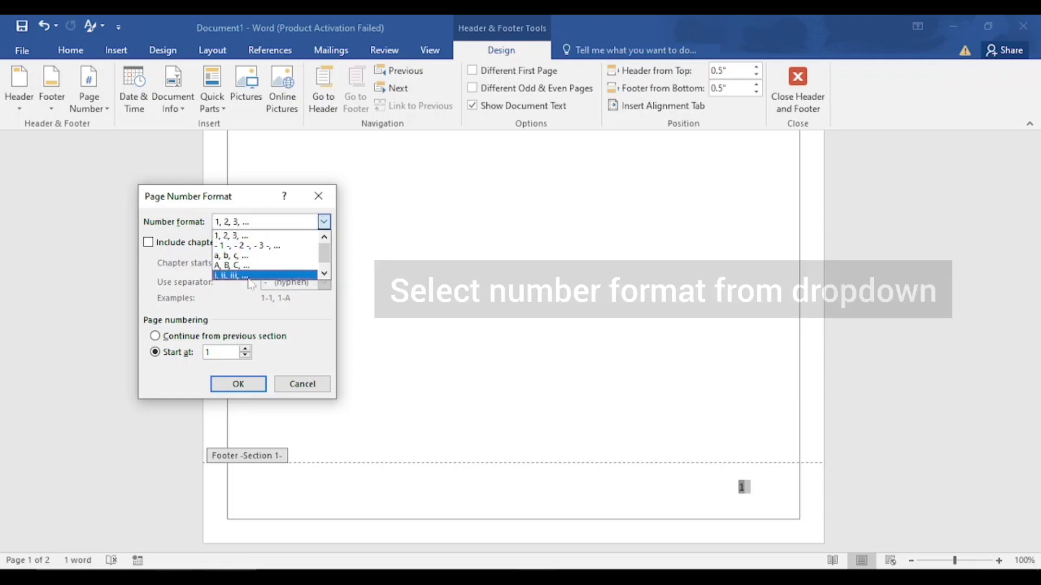
click(247, 275)
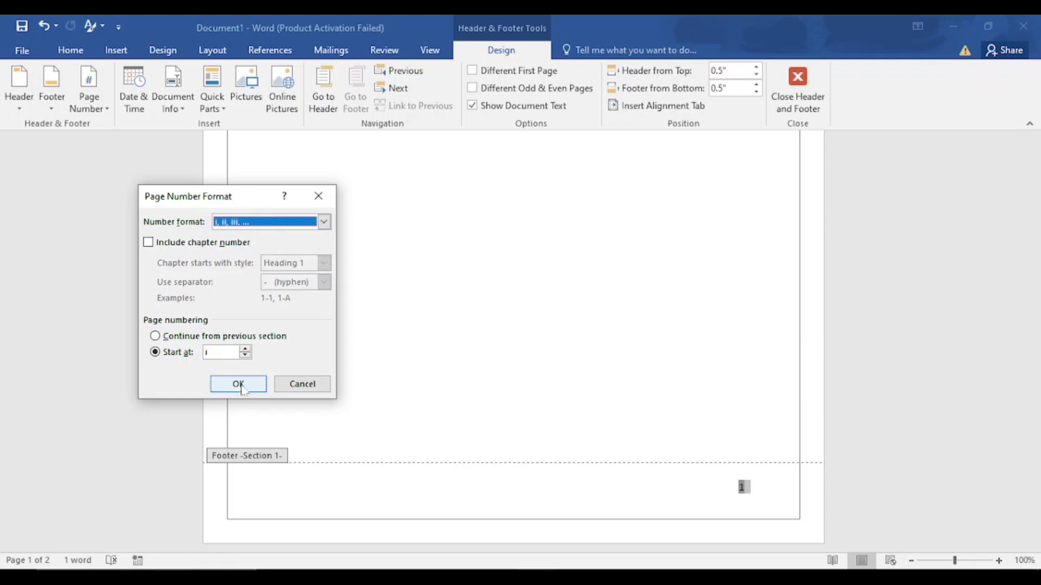
click(239, 385)
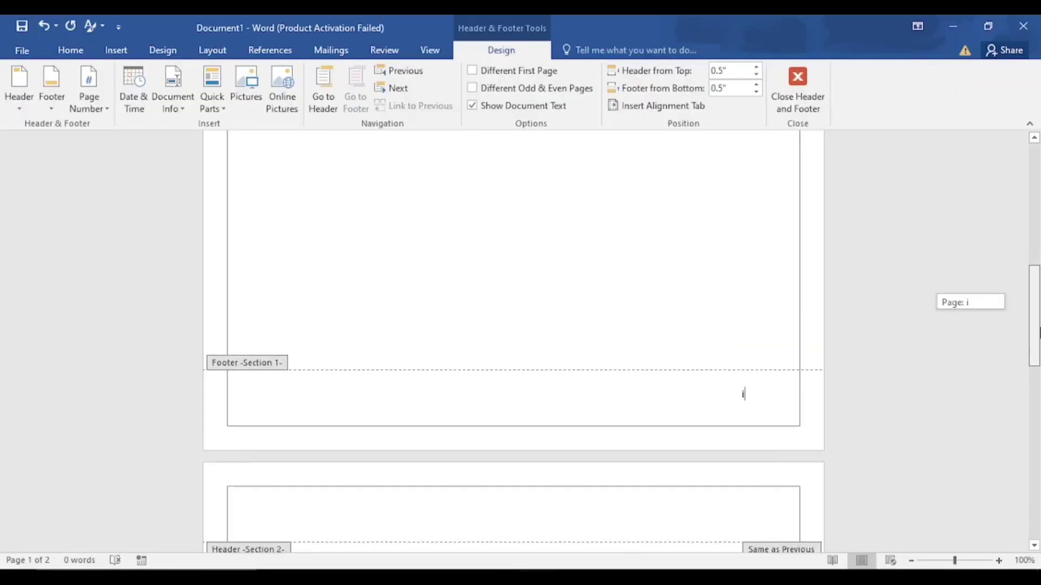
drag(1038, 342, 1038, 506)
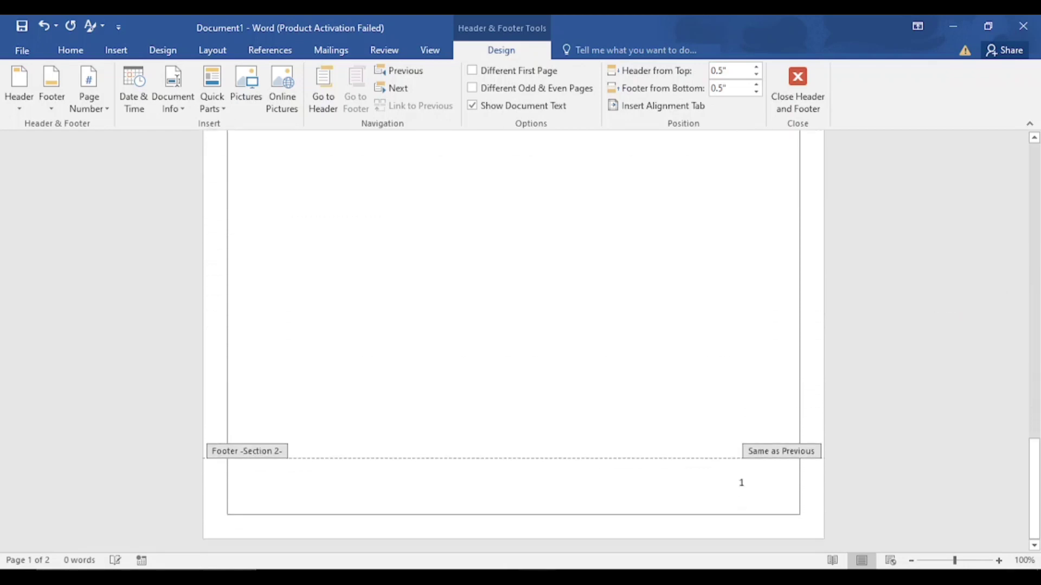
click(797, 90)
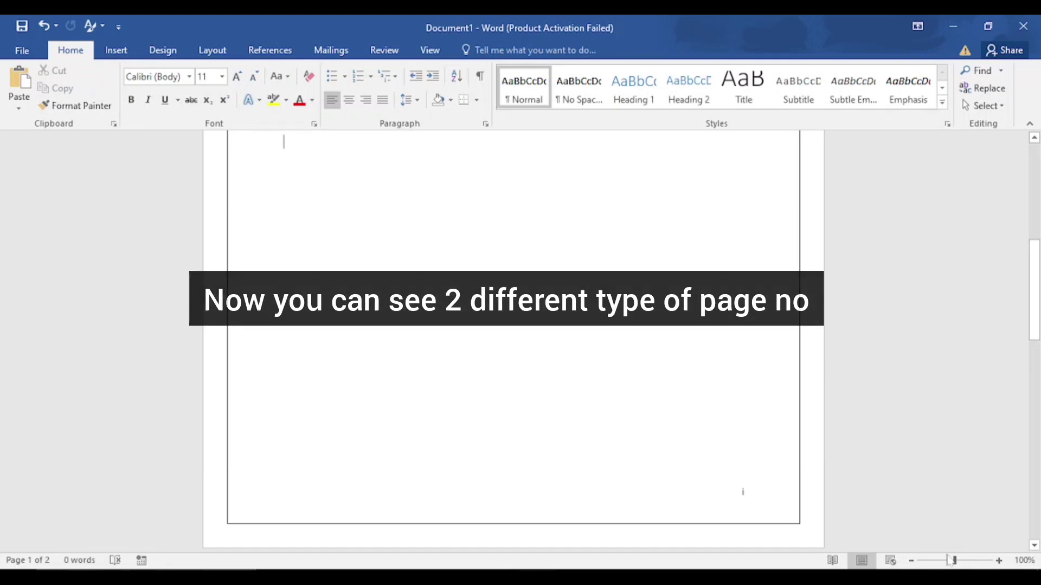
click(998, 560)
click(999, 561)
click(998, 561)
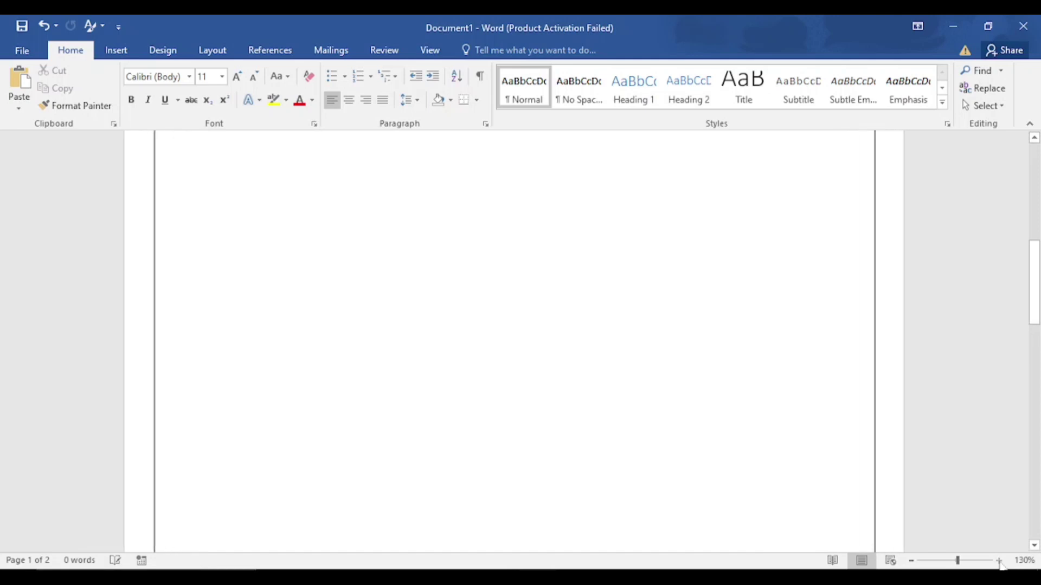
scroll(811, 230, down, 5)
scroll(811, 230, down, 3)
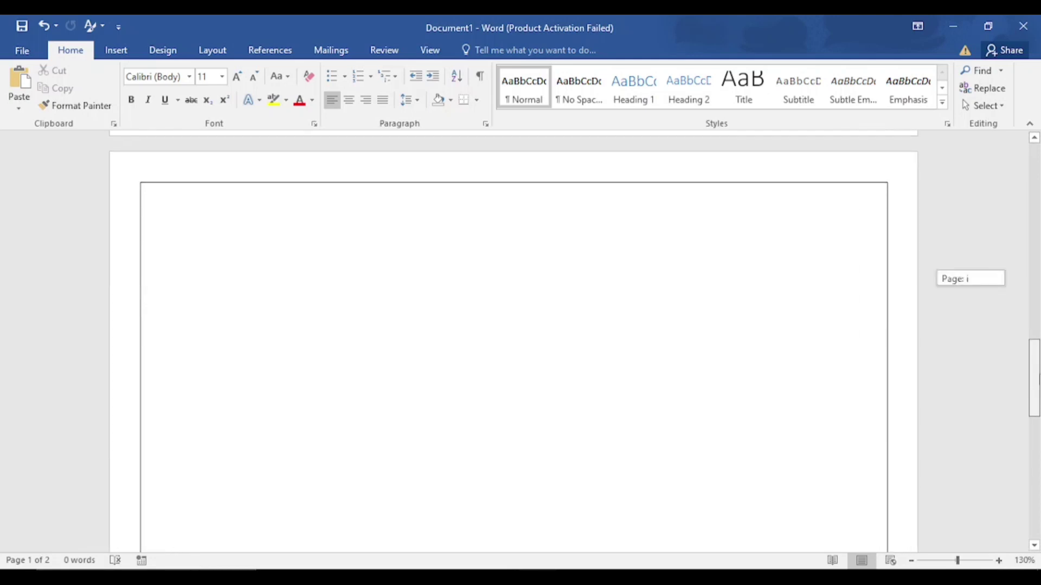
scroll(812, 202, up, 3)
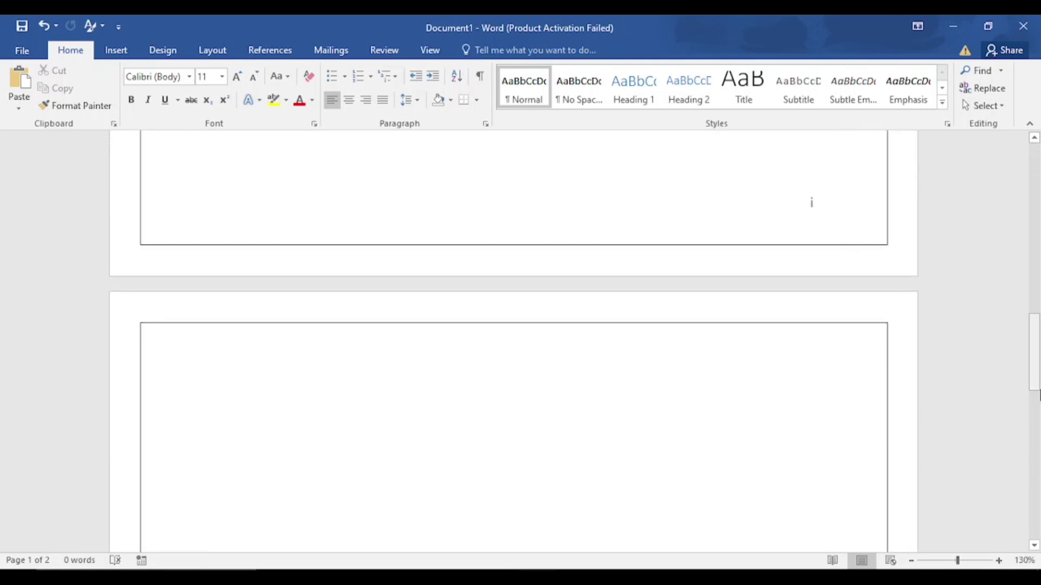
scroll(514, 342, down, 10)
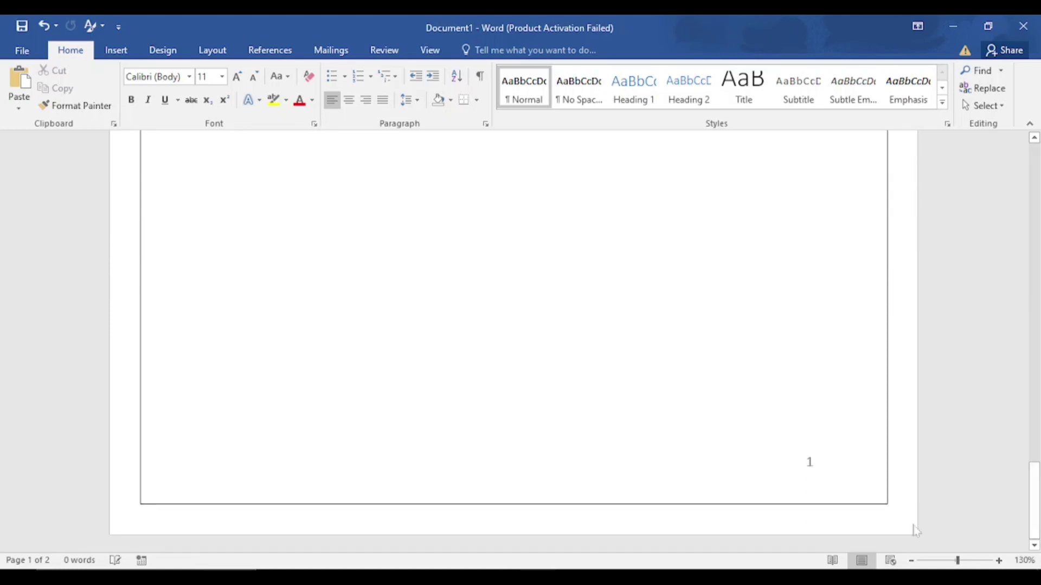
scroll(812, 219, up, 10)
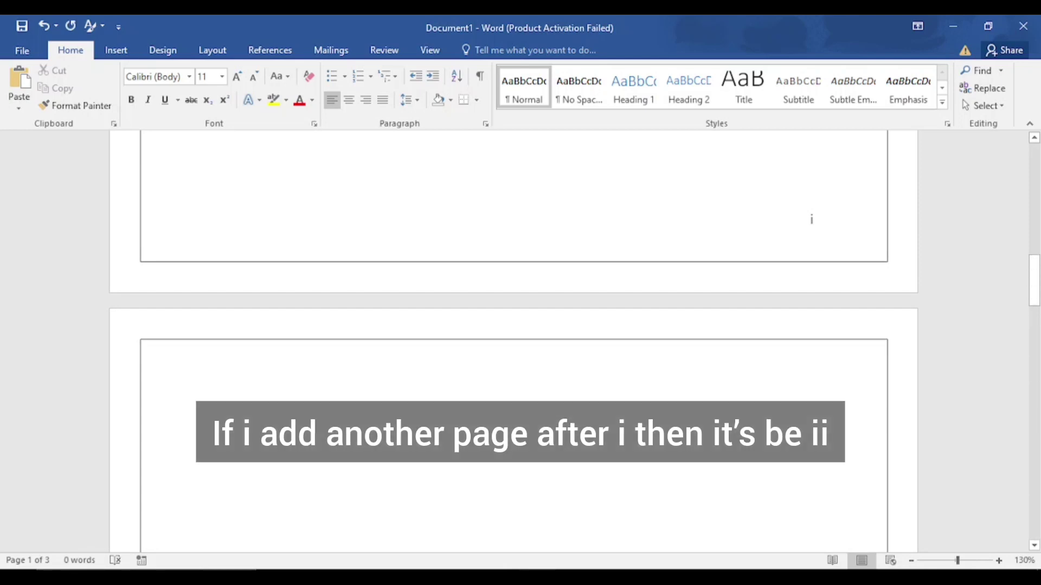
- Add a second page to section 1 with a Ctrl+Enter page break
key(ctrl+Return)
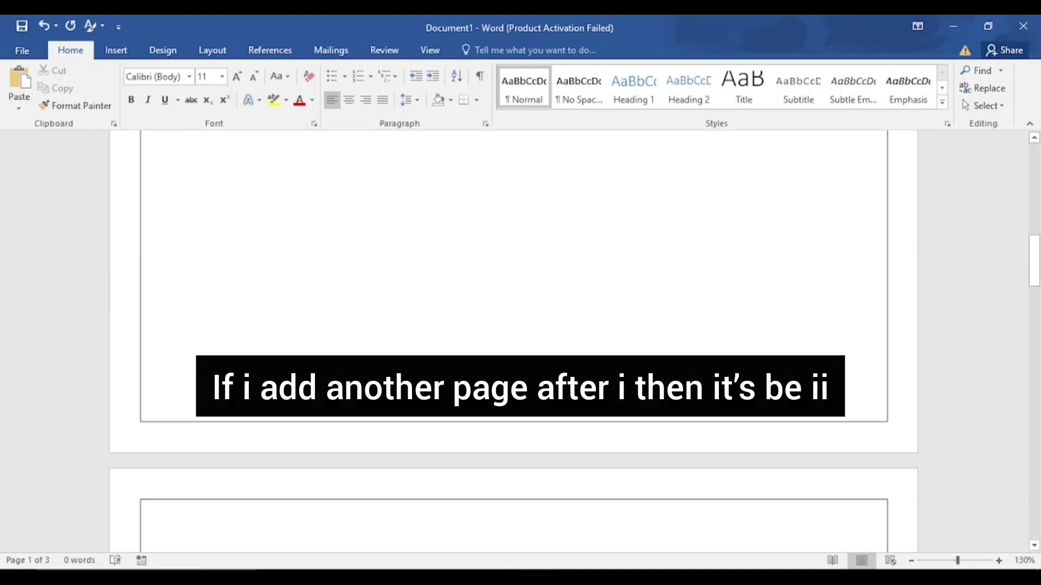
scroll(211, 515, down, 15)
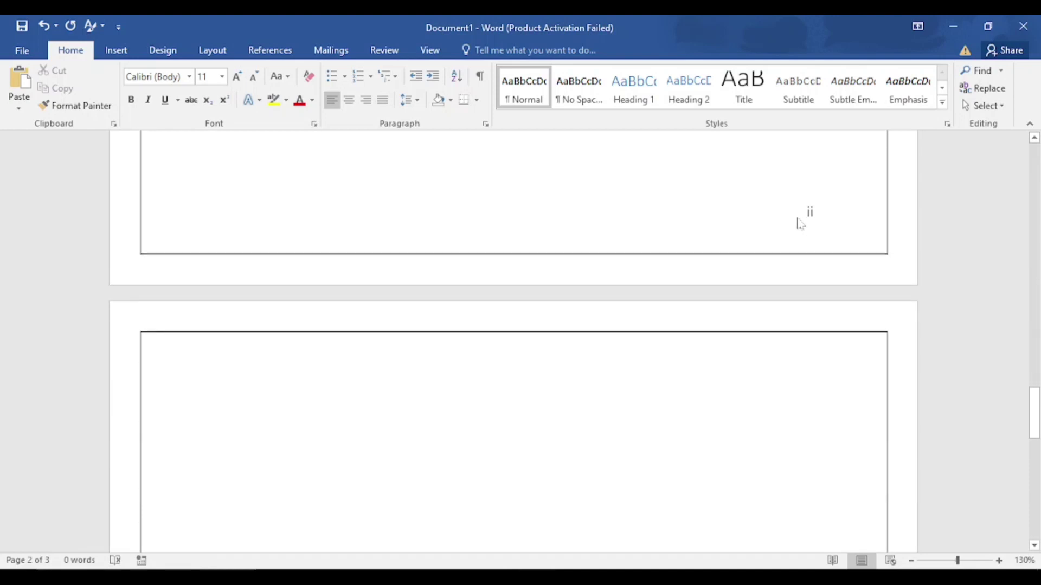
scroll(824, 232, down, 8)
scroll(825, 232, down, 7)
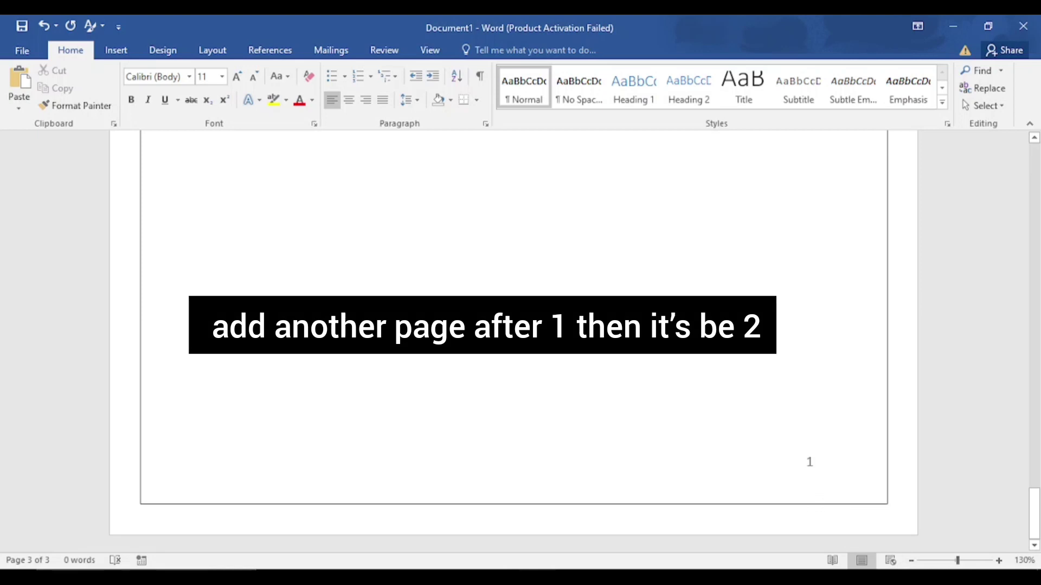
- Add a second page to section 2 and check its footers read 1 and 2
key(ctrl+Return)
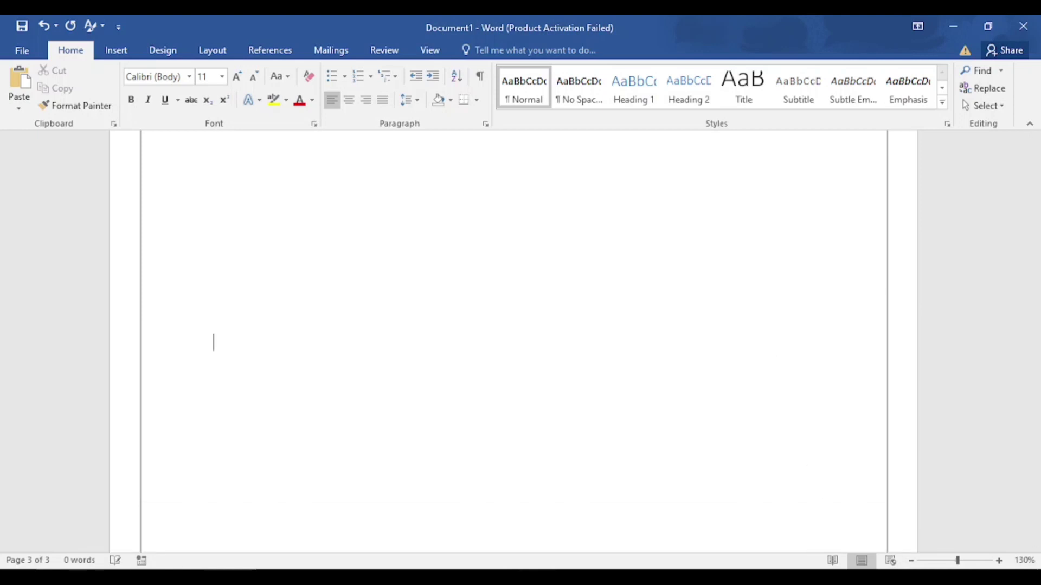
key(Return)
key(Return)
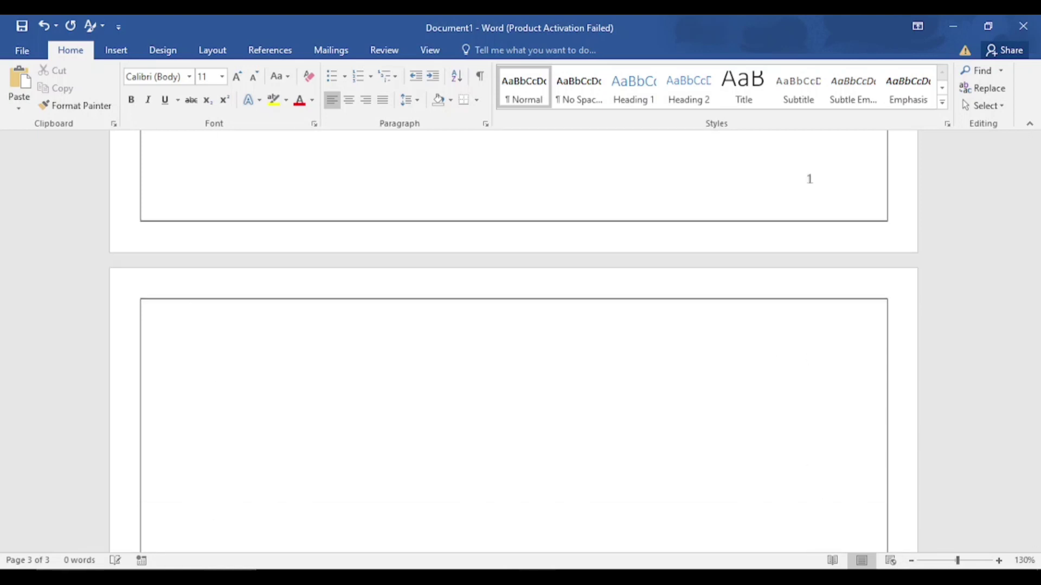
scroll(513, 342, up, 3)
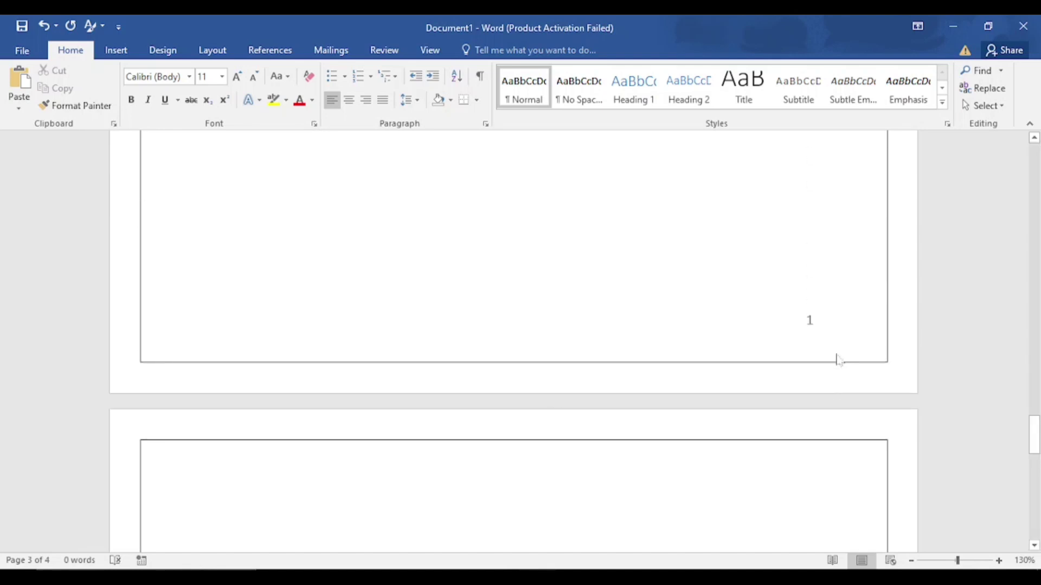
scroll(818, 348, down, 10)
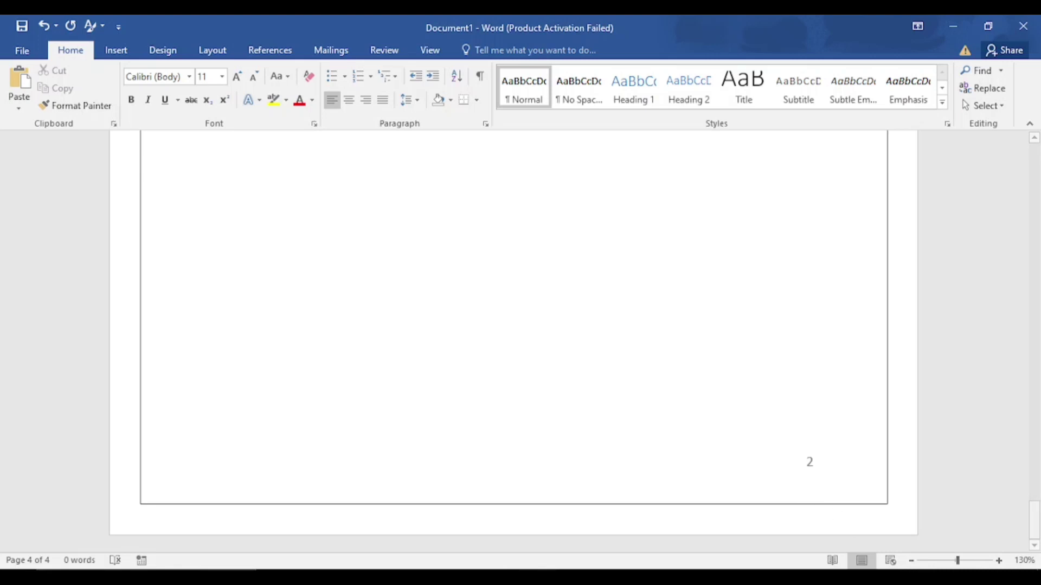
drag(957, 561, 936, 561)
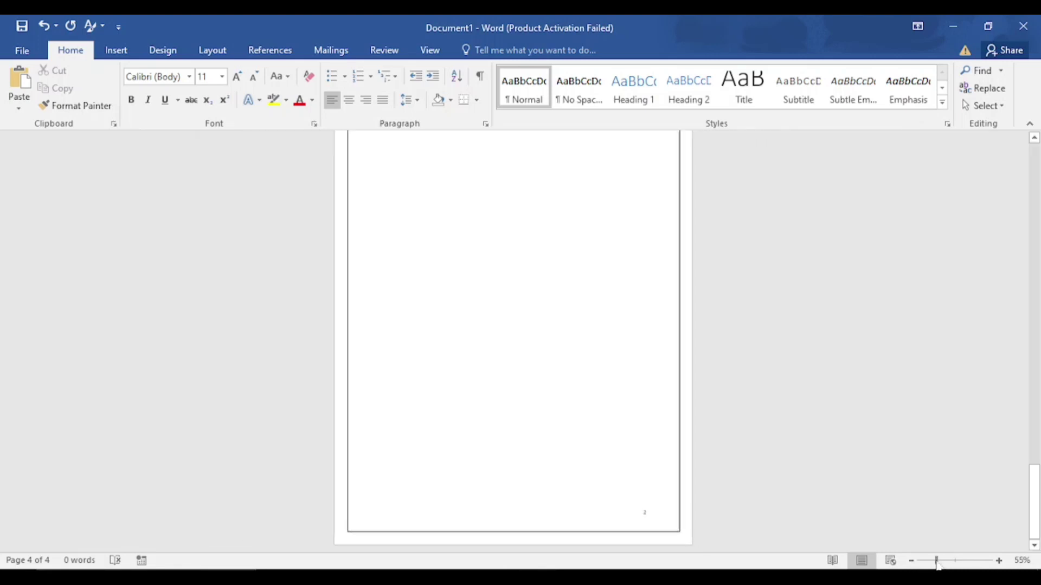
scroll(894, 527, down, 5)
scroll(513, 342, up, 5)
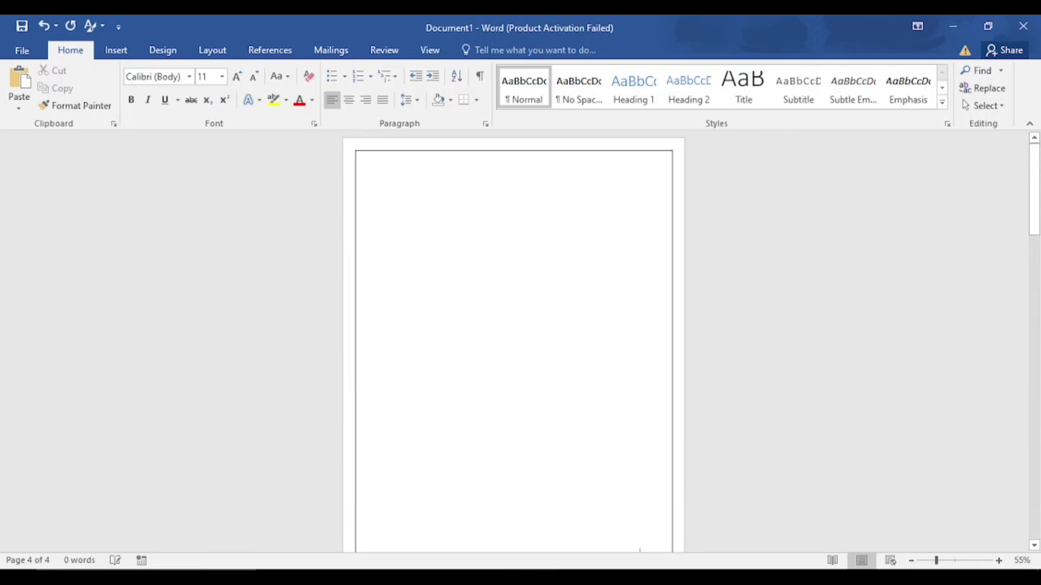
scroll(513, 342, down, 10)
scroll(513, 342, down, 1)
scroll(513, 341, up, 4)
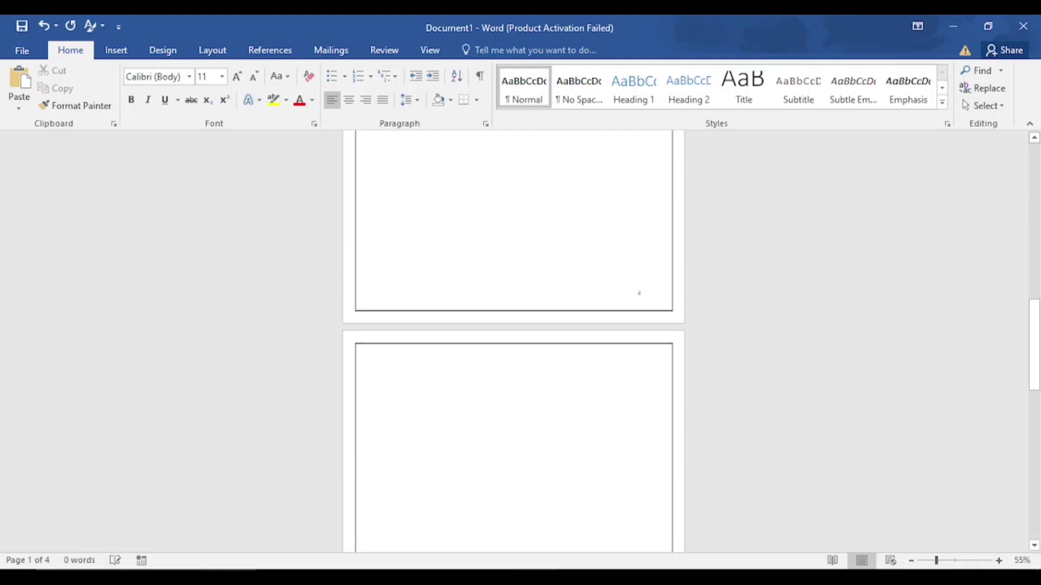
scroll(513, 341, down, 3)
scroll(514, 342, down, 5)
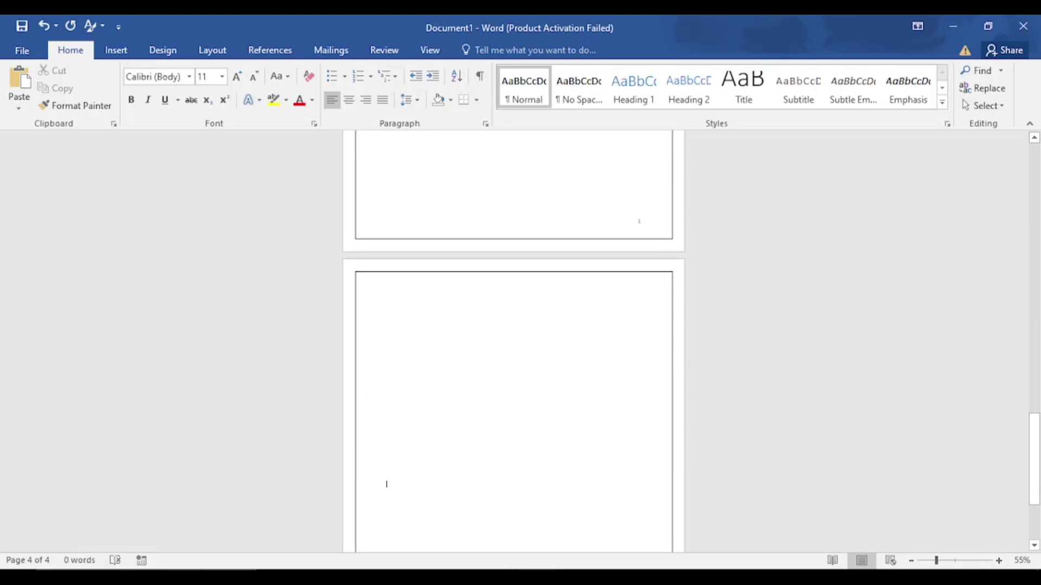
scroll(513, 341, down, 3)
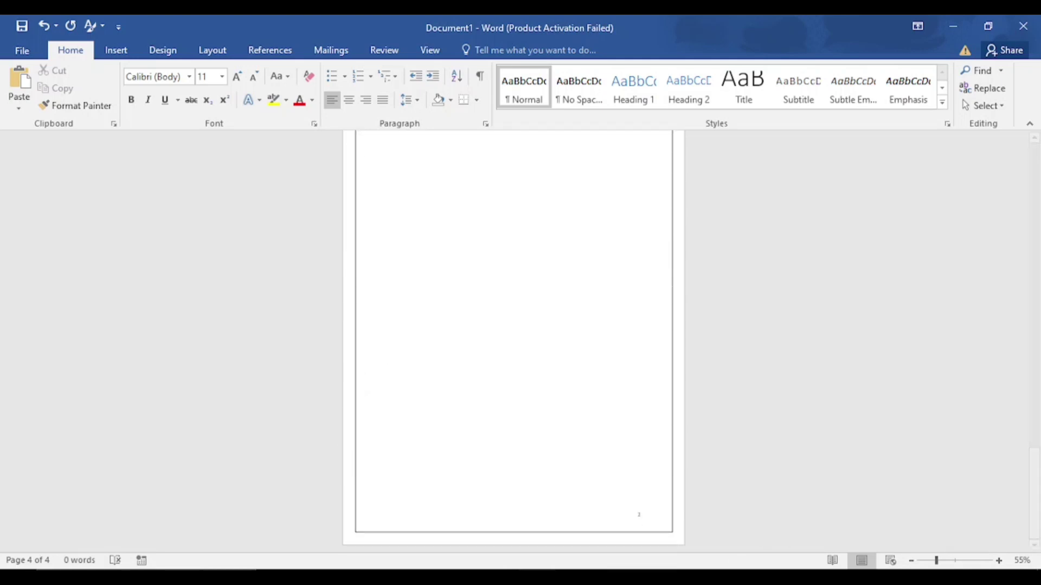